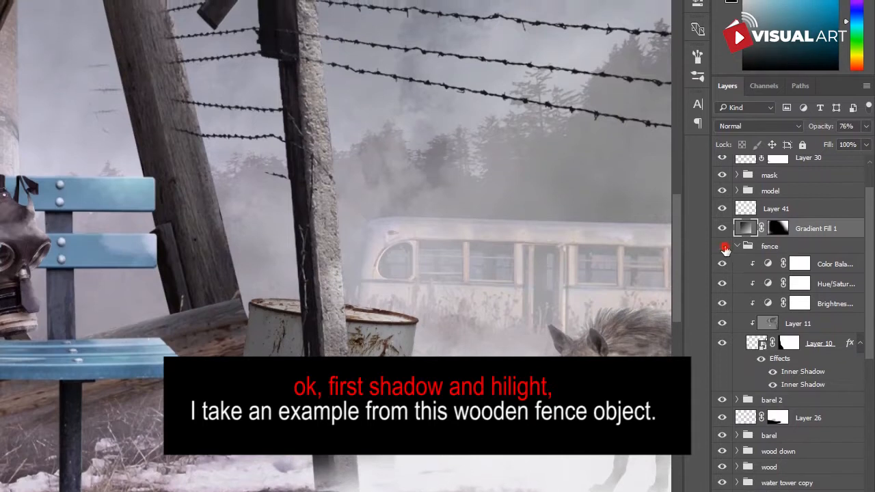
# Hide the existing Brightness/Contrast adjustment and Layer 11 inside the fence group.
pyautogui.click(723, 247)
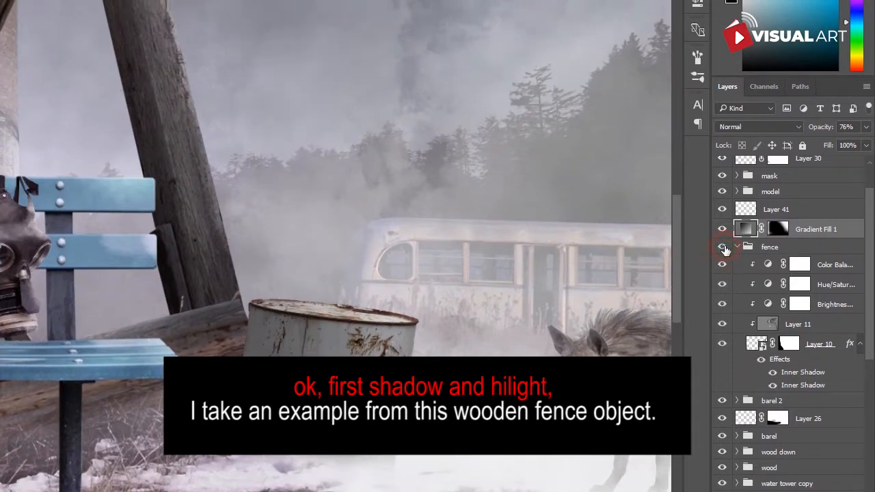
pyautogui.click(737, 249)
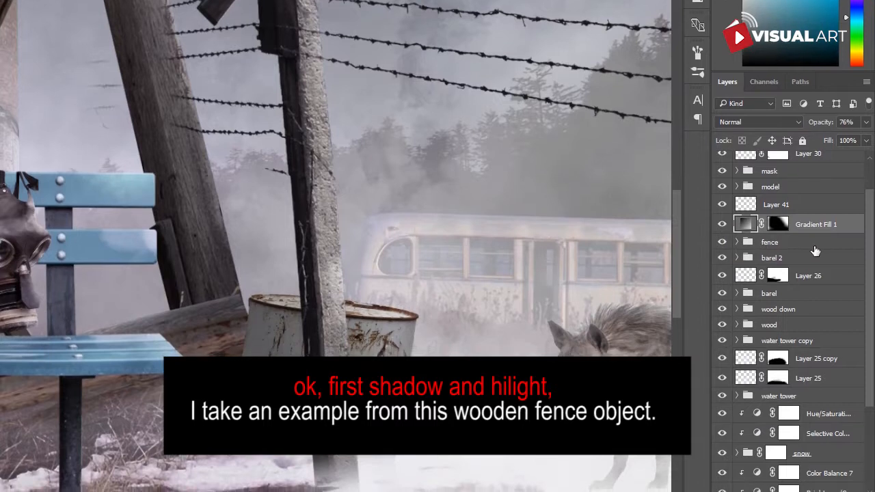
pyautogui.click(738, 243)
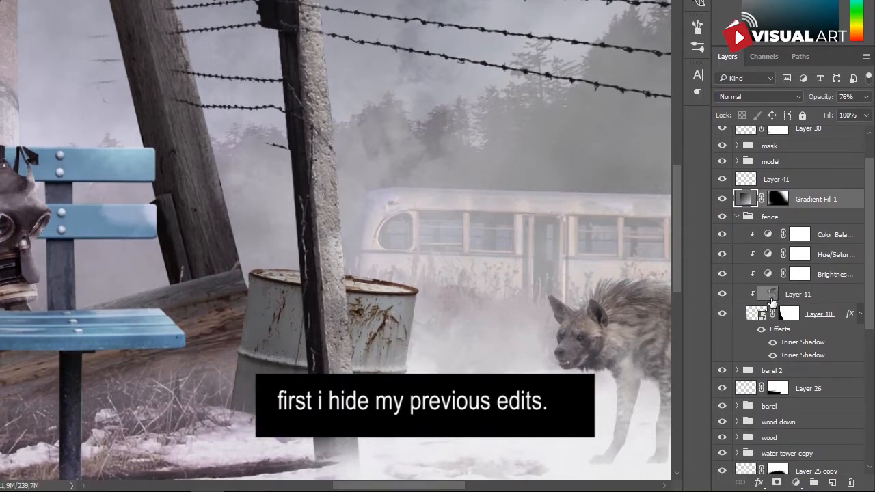
pyautogui.click(720, 290)
pyautogui.click(721, 280)
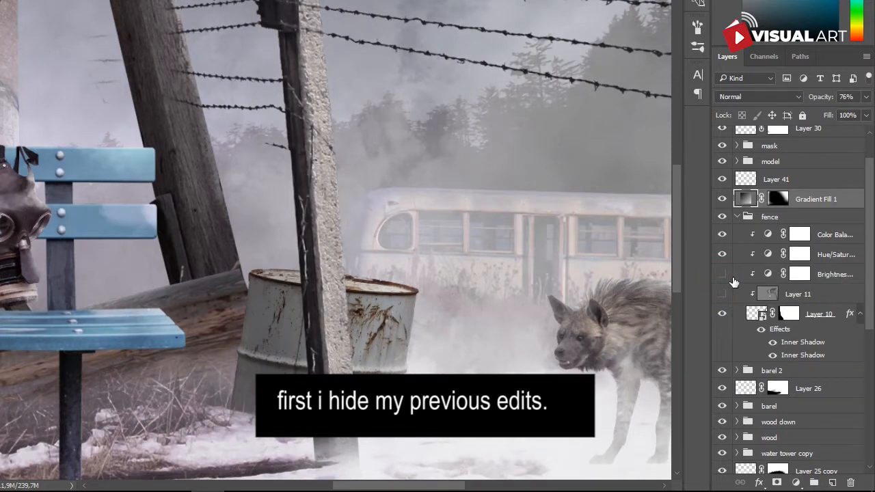
# Add a clipped Brightness/Contrast adjustment directly above Layer 10, with brightness -62 and contrast 18.
pyautogui.click(819, 316)
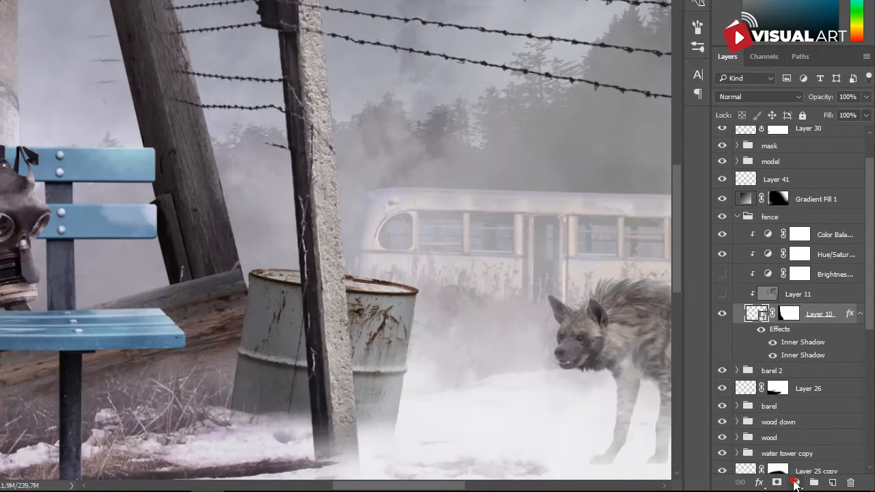
pyautogui.click(795, 483)
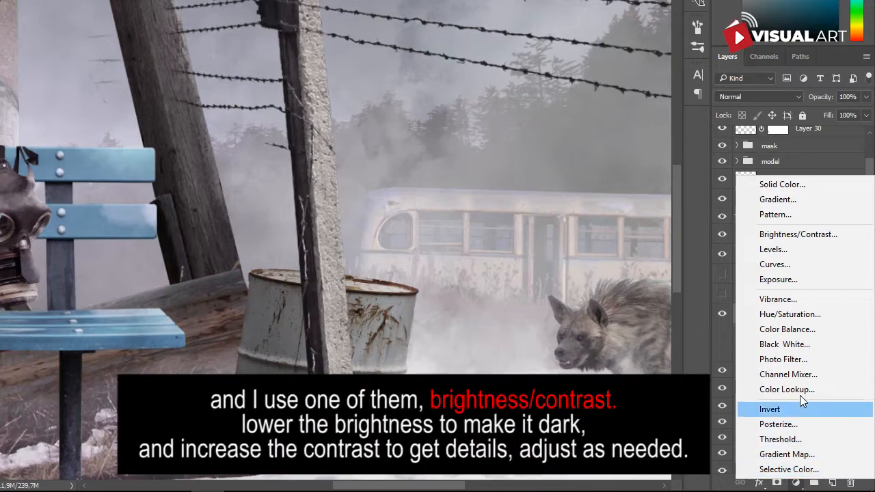
pyautogui.click(817, 234)
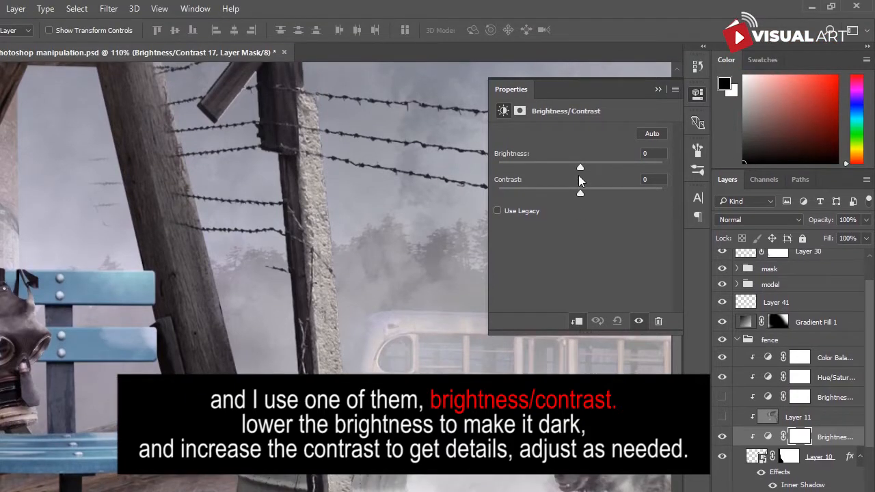
pyautogui.moveTo(581, 168); pyautogui.dragTo(594, 195)
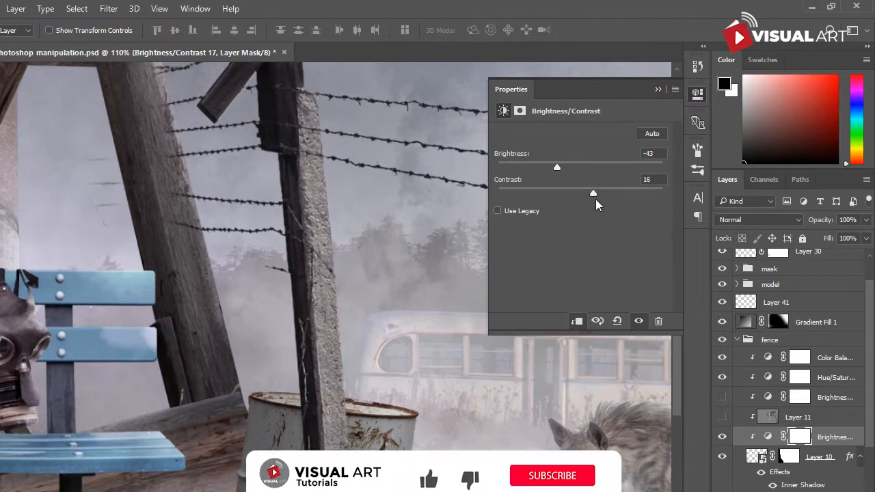
pyautogui.moveTo(560, 170); pyautogui.dragTo(546, 171)
pyautogui.scroll(-5, 439, 349)
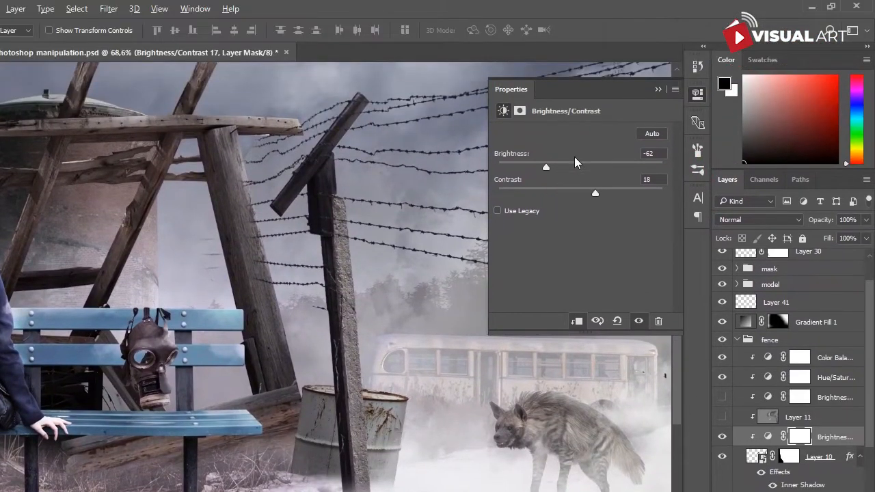
pyautogui.click(658, 91)
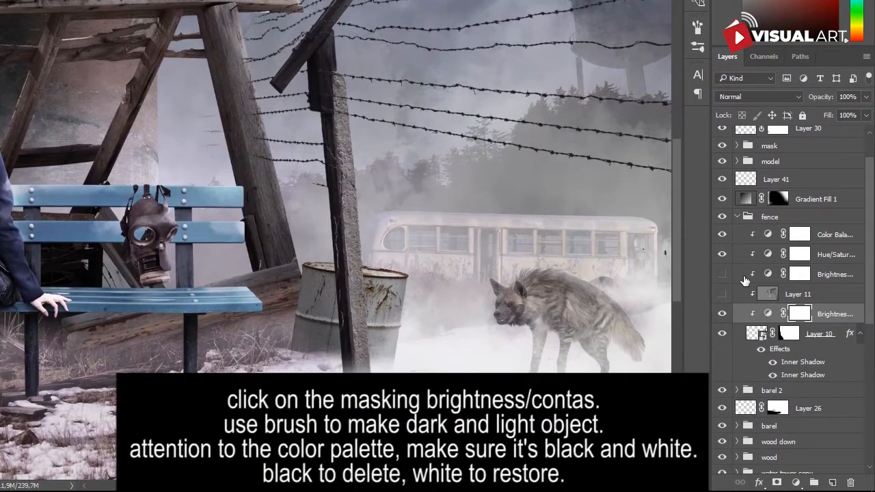
# Paint black with the Brush on the new adjustment's mask to restore the light concrete side of the fence post beside the barrel.
pyautogui.click(801, 313)
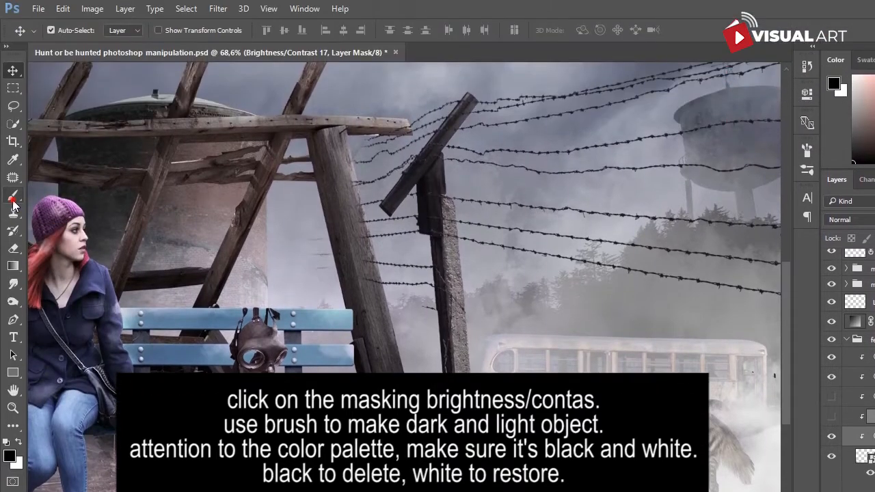
pyautogui.click(13, 149)
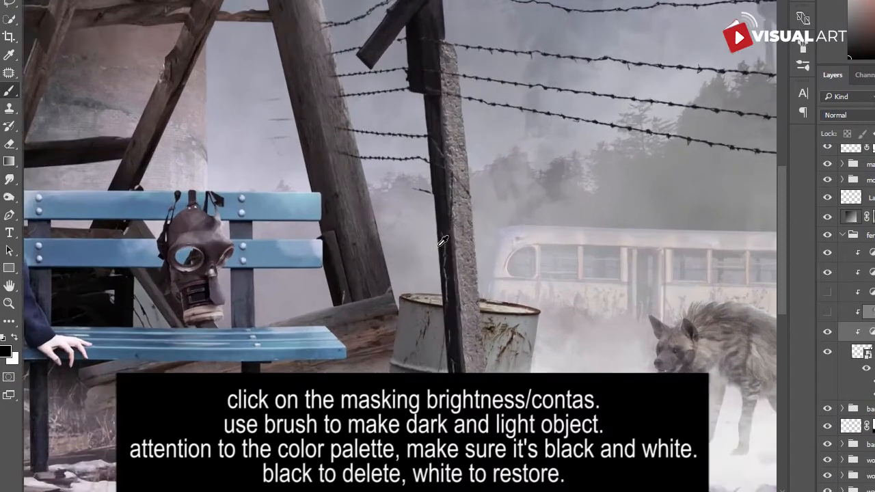
pyautogui.scroll(1, 440, 245)
pyautogui.moveTo(476, 152); pyautogui.dragTo(432, 205)
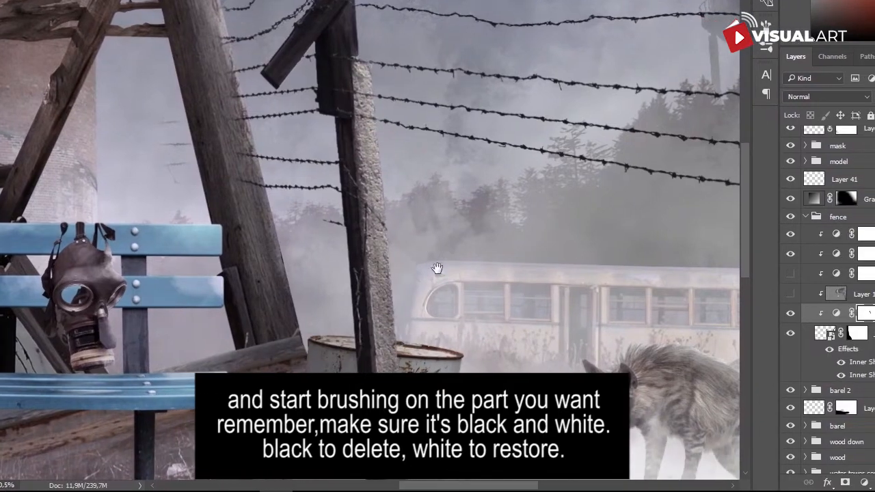
pyautogui.moveTo(437, 269); pyautogui.dragTo(391, 100)
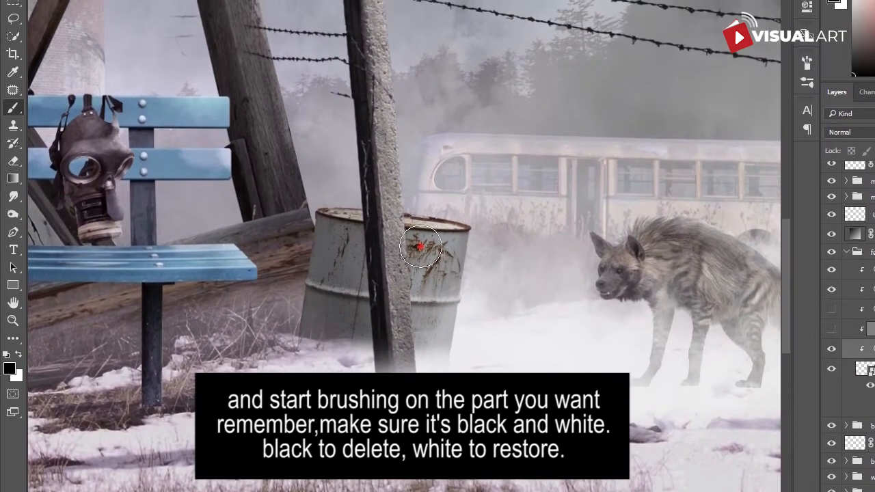
pyautogui.moveTo(412, 247); pyautogui.dragTo(420, 255)
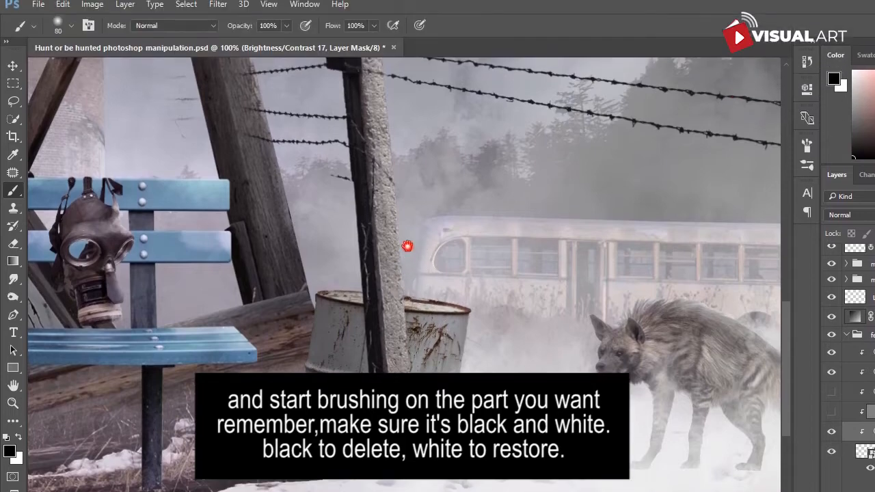
pyautogui.moveTo(408, 145); pyautogui.dragTo(437, 249)
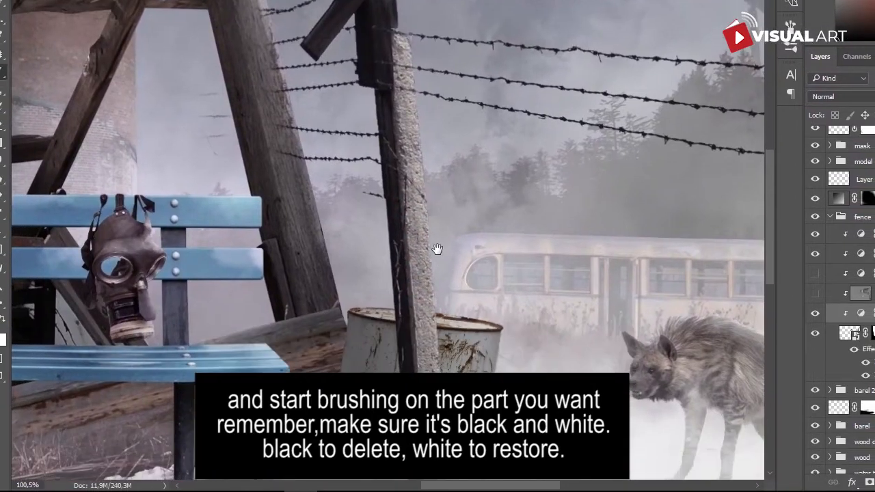
pyautogui.scroll(-5, 437, 247)
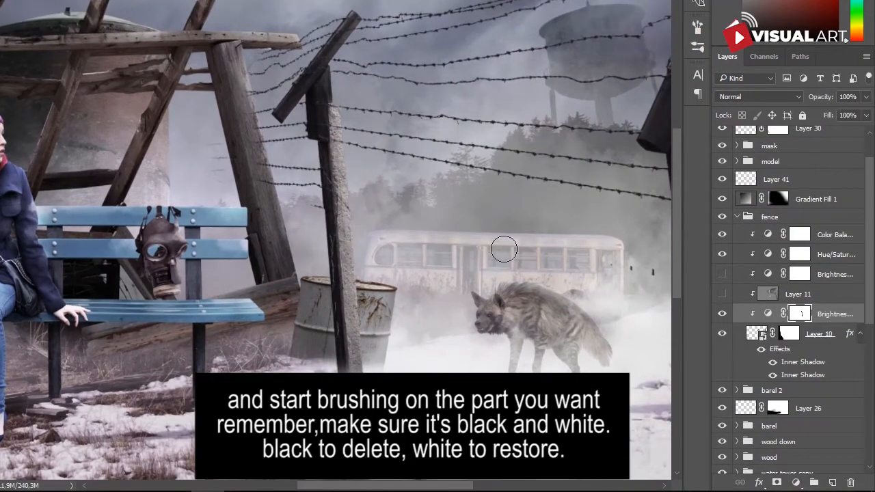
# Paint black on the same mask along the concrete side of the large foreground fence post to remove the darkening there.
pyautogui.moveTo(523, 247); pyautogui.dragTo(193, 149)
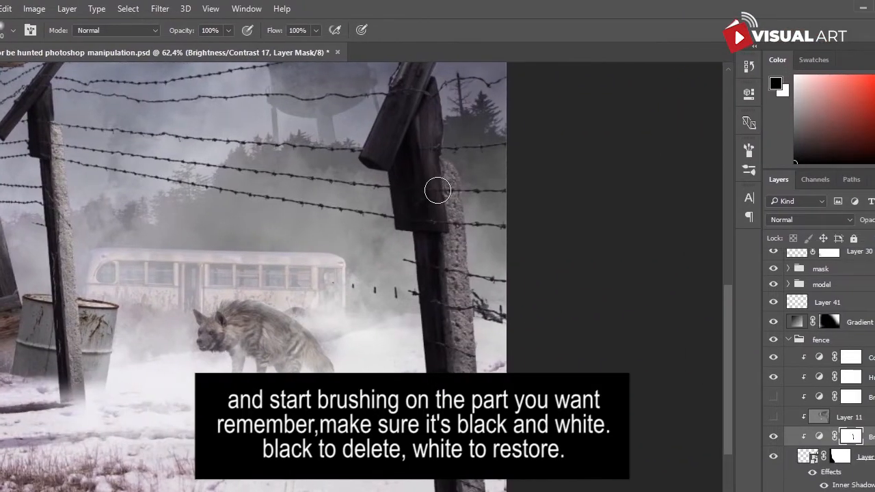
pyautogui.moveTo(451, 164)
pyautogui.mouseDown()
pyautogui.moveTo(463, 205)
pyautogui.moveTo(452, 252)
pyautogui.moveTo(465, 323)
pyautogui.mouseUp()
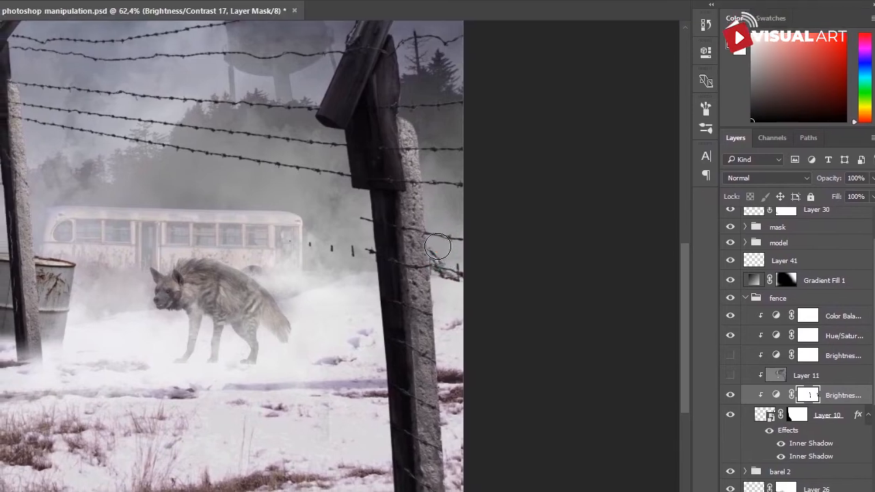
pyautogui.click(438, 257)
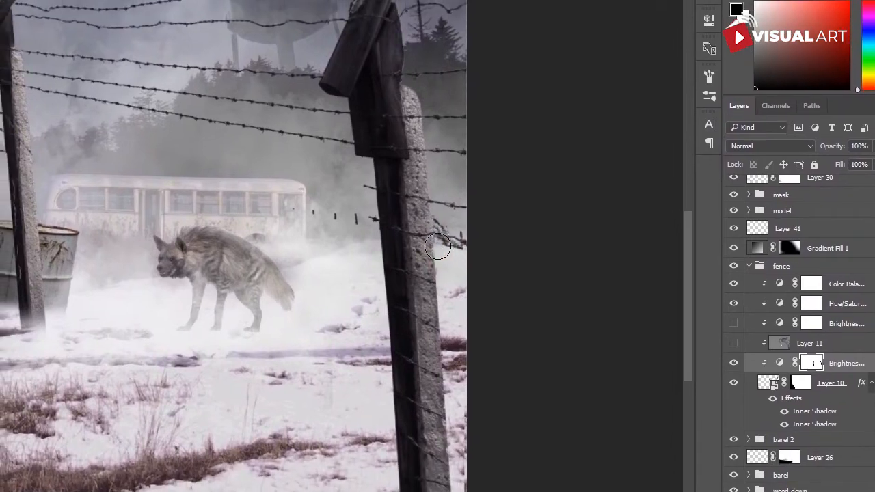
pyautogui.moveTo(437, 278); pyautogui.dragTo(439, 346)
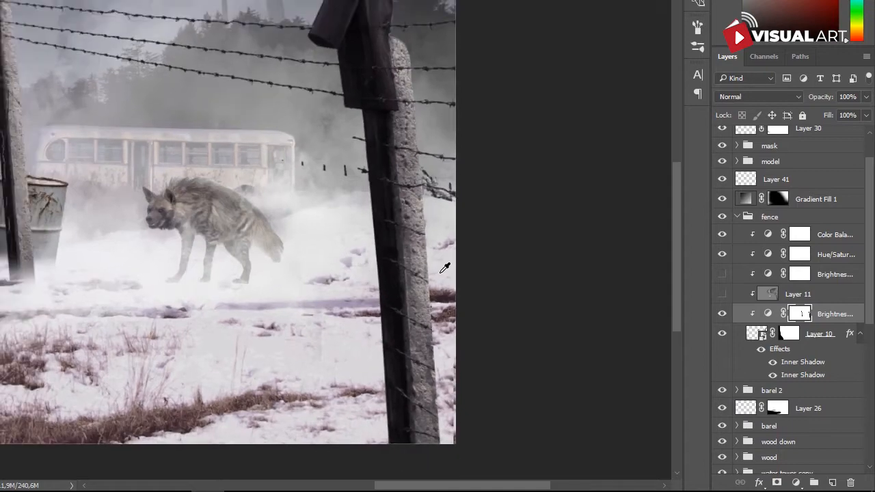
pyautogui.scroll(-4, 442, 270)
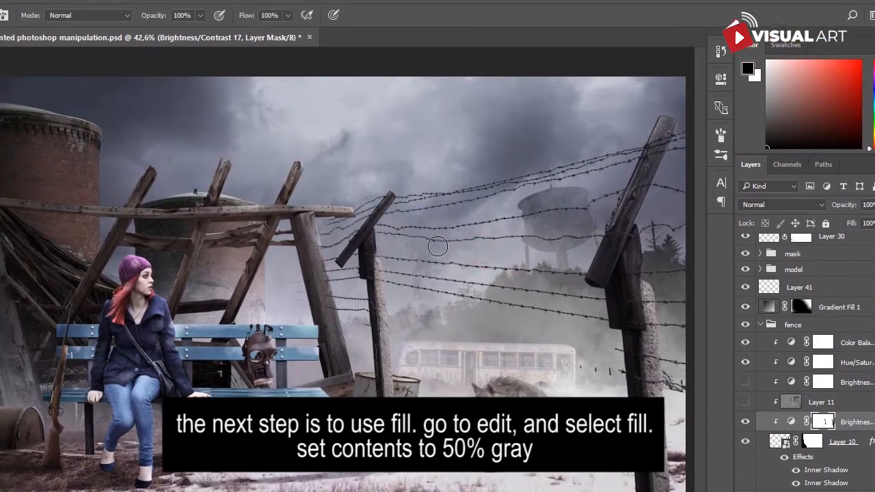
# Add a clipped layer filled with 50% Gray above the new Brightness/Contrast adjustment and set its blending mode to Overlay.
pyautogui.scroll(1, 437, 246)
pyautogui.moveTo(511, 326)
pyautogui.mouseDown()
pyautogui.moveTo(438, 273)
pyautogui.moveTo(462, 234)
pyautogui.moveTo(426, 230)
pyautogui.mouseUp()
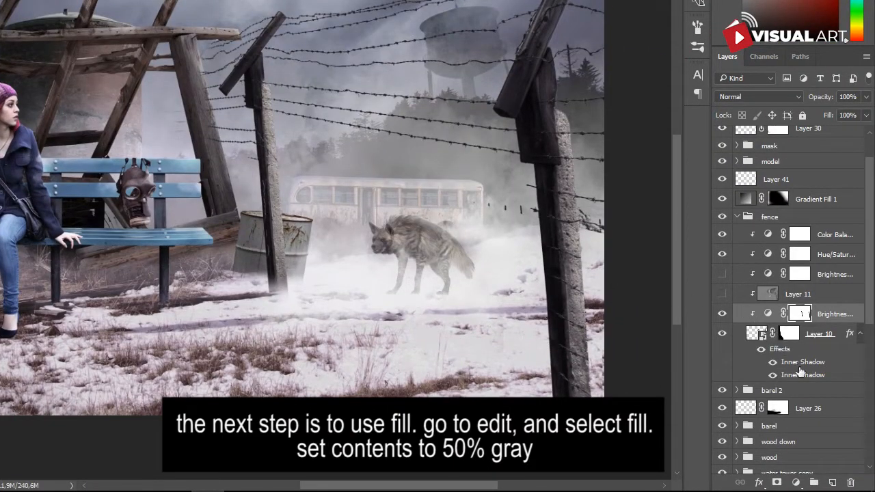
pyautogui.click(833, 483)
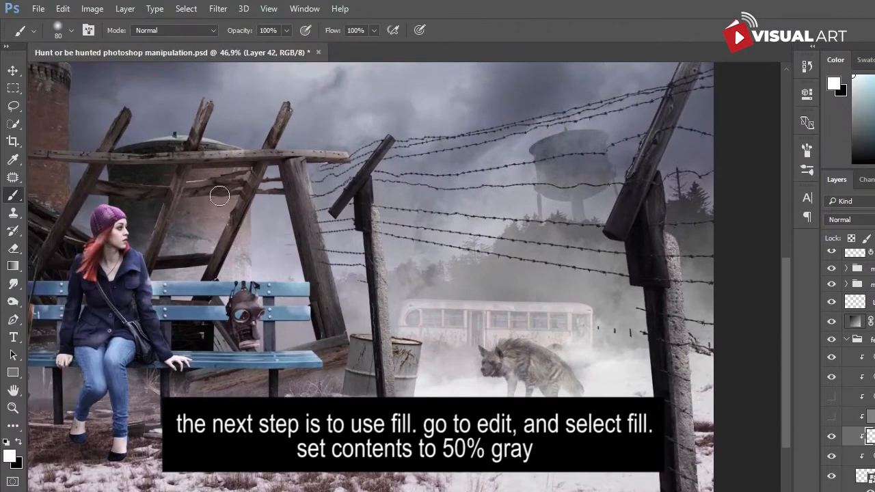
pyautogui.click(63, 8)
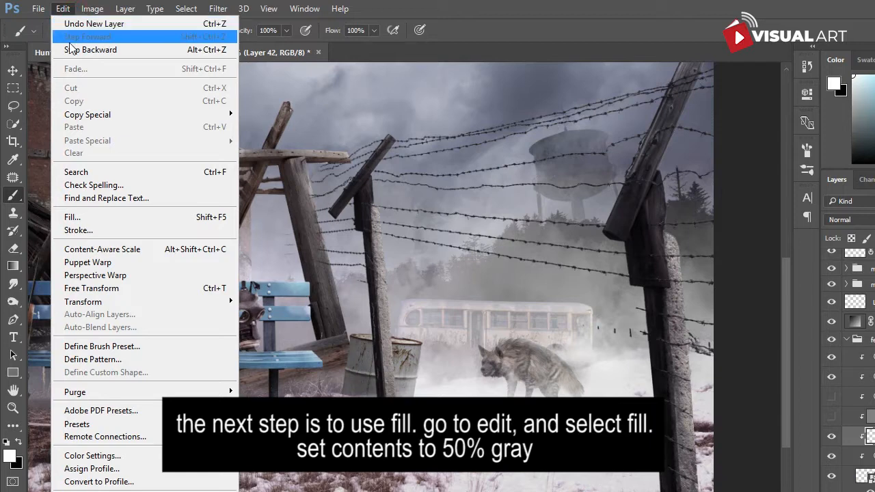
pyautogui.click(71, 217)
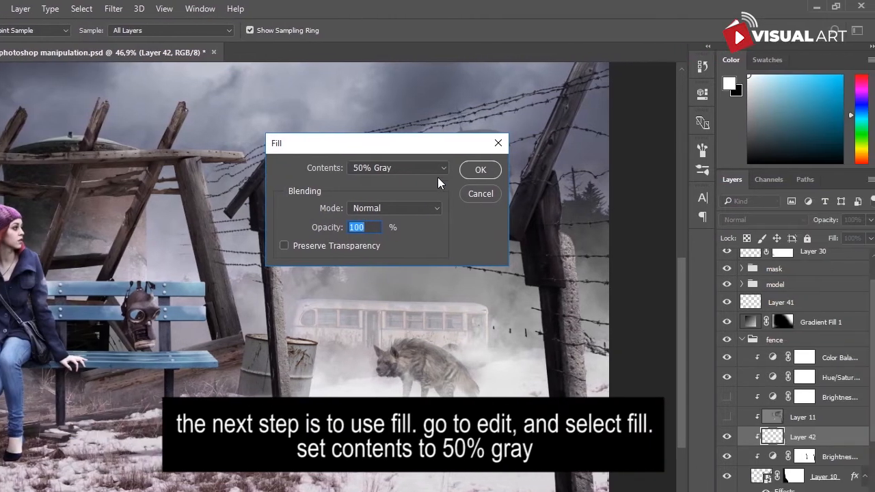
pyautogui.click(479, 169)
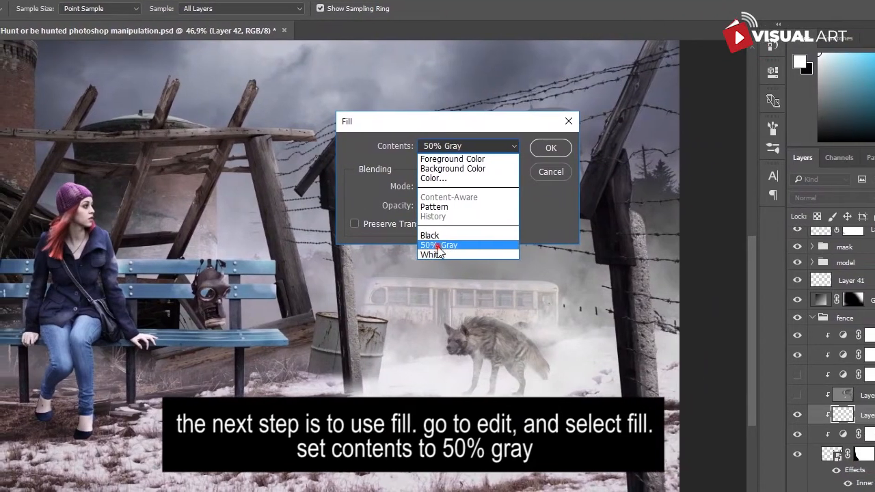
pyautogui.click(438, 246)
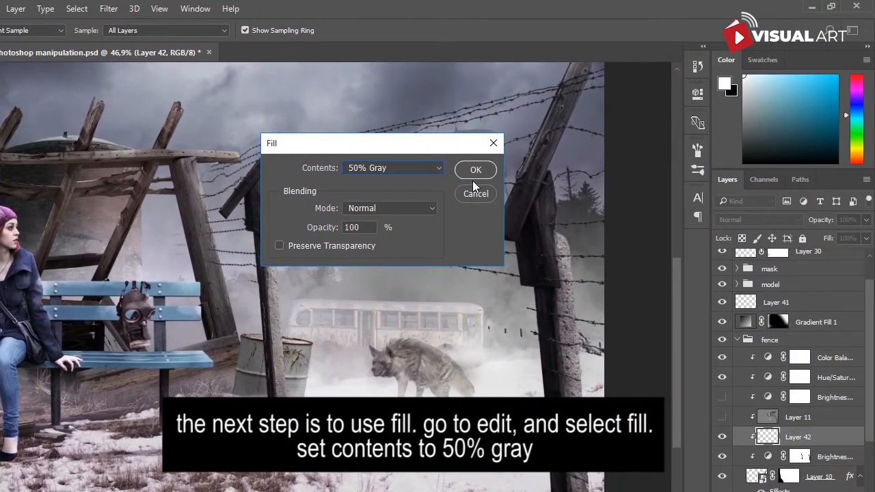
pyautogui.click(476, 170)
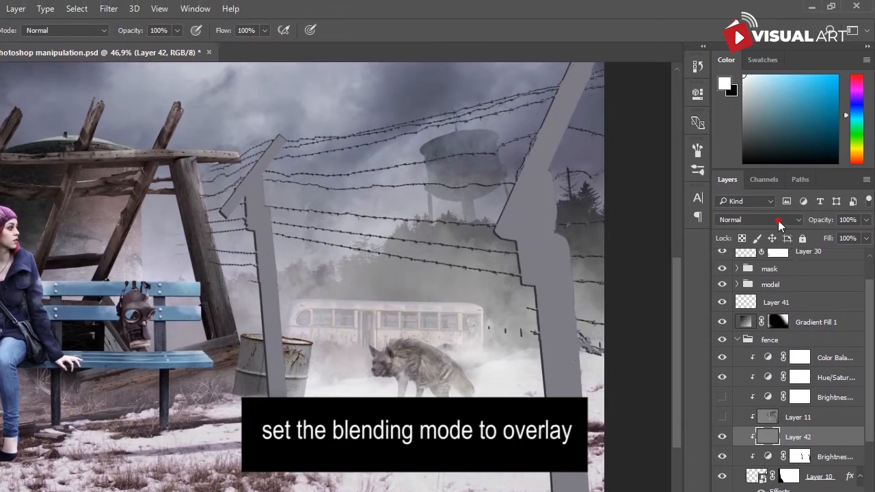
pyautogui.click(780, 220)
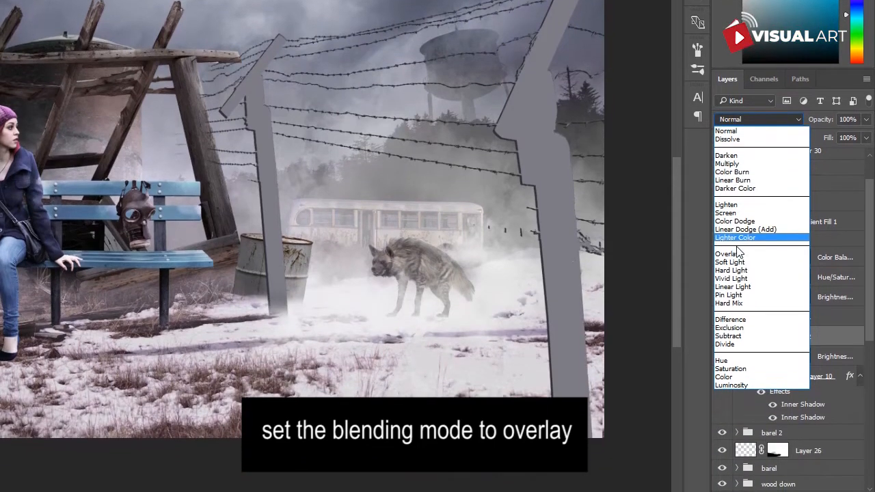
pyautogui.click(734, 325)
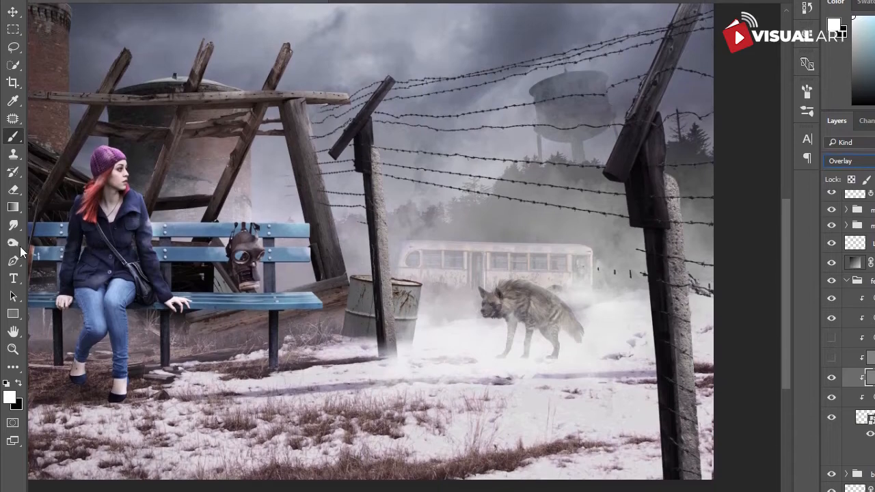
# Lighten the outer edge of the concrete side of the fence post beside the barrel with a smaller Dodge tool brush.
pyautogui.click(11, 248)
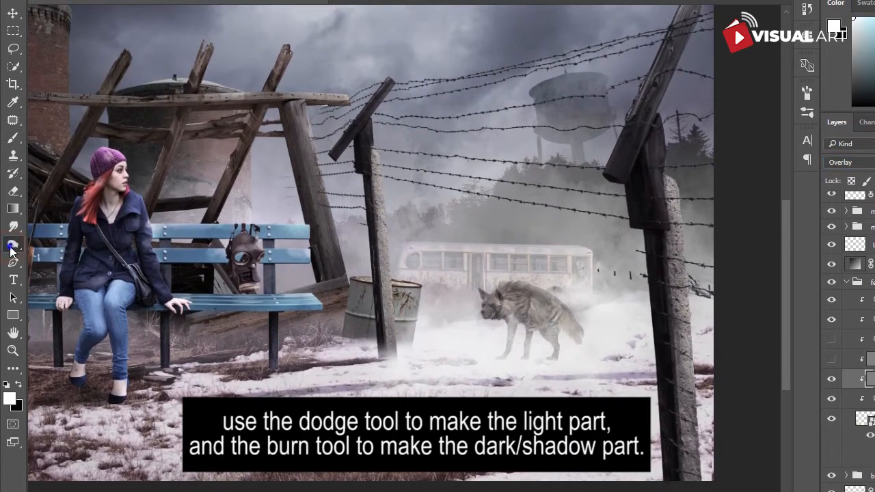
pyautogui.rightClick(11, 250)
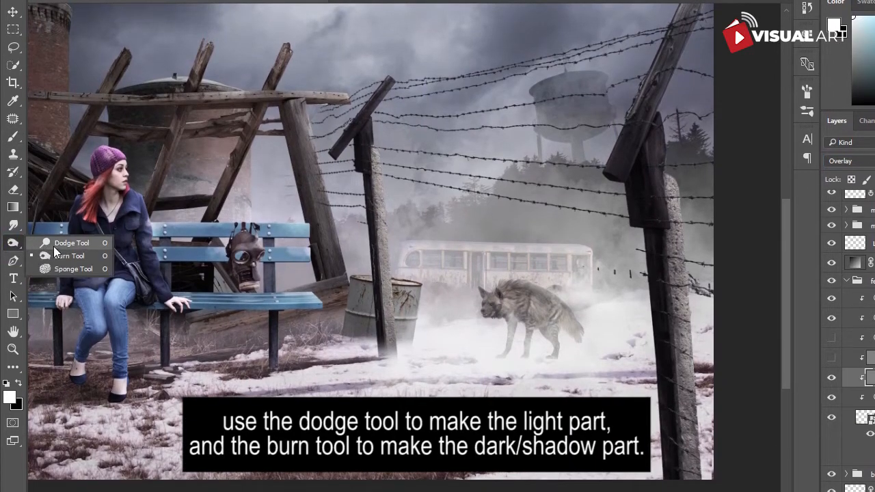
pyautogui.click(75, 244)
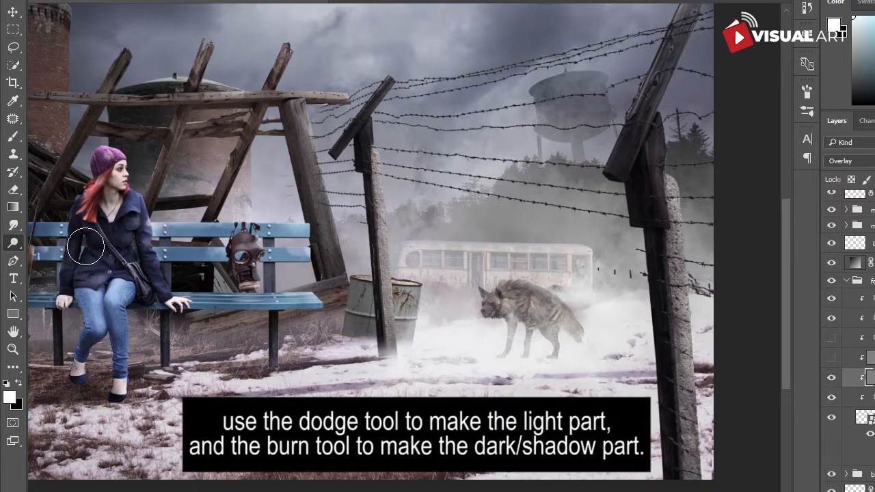
pyautogui.scroll(4, 383, 246)
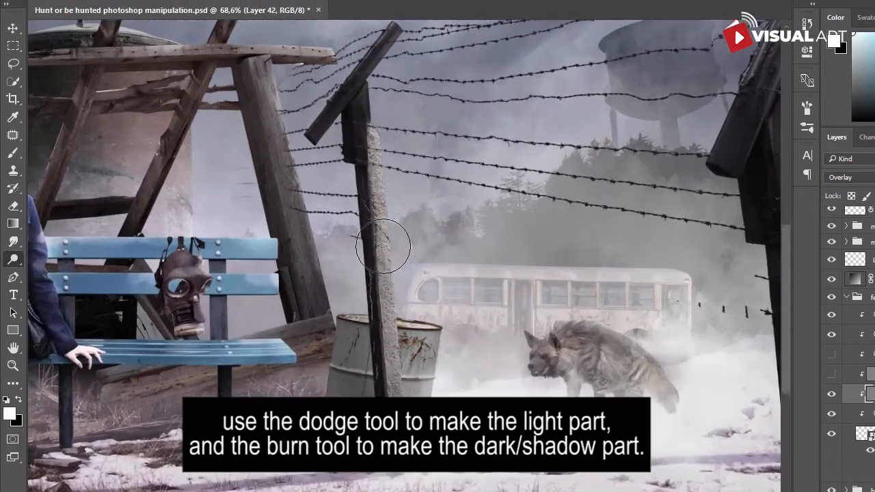
pyautogui.press('[')
pyautogui.press('[')
pyautogui.press('[')
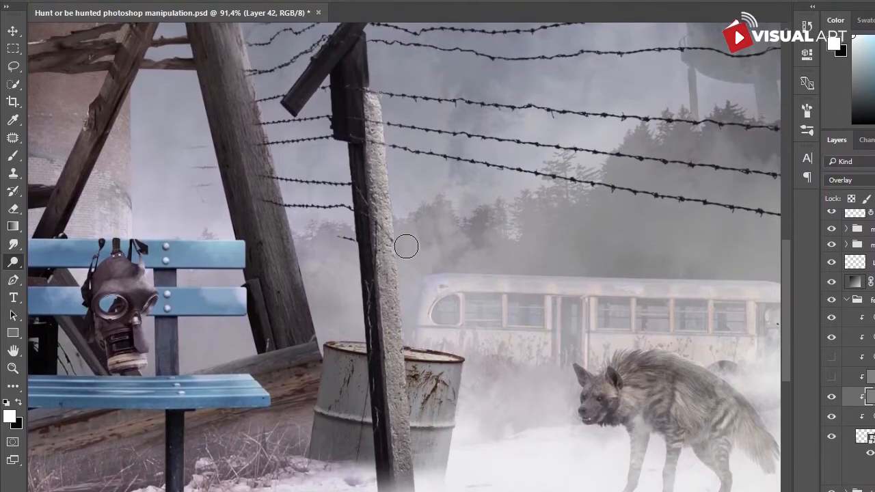
pyautogui.moveTo(407, 171); pyautogui.dragTo(415, 239)
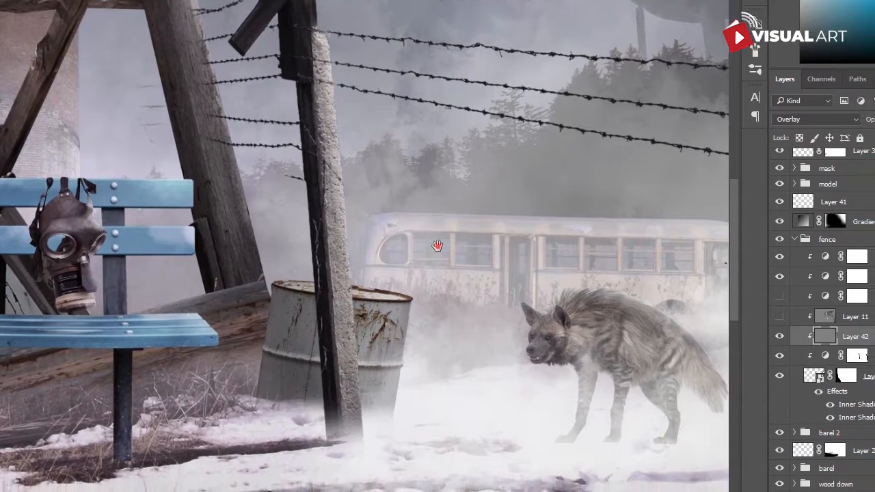
# Dodge highlights along the concrete side of the large foreground fence post, from its rounded top down its outer edge.
pyautogui.moveTo(488, 258); pyautogui.dragTo(408, 198)
pyautogui.moveTo(479, 246); pyautogui.dragTo(148, 260)
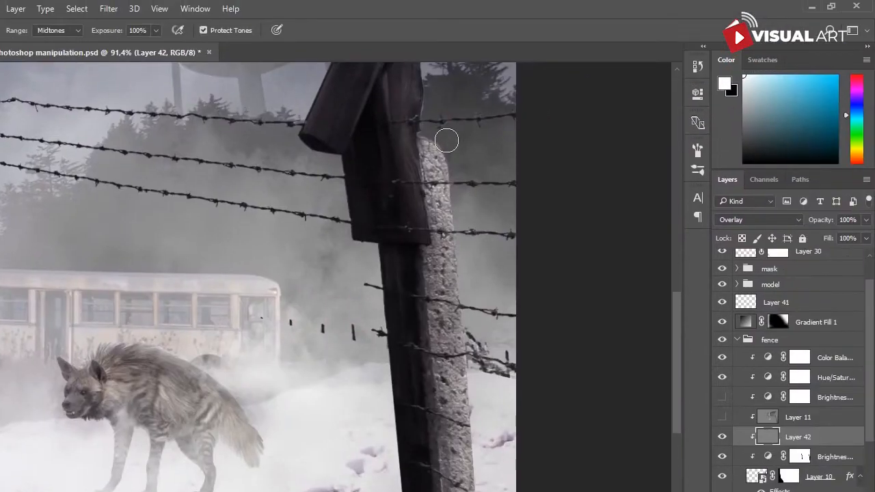
pyautogui.moveTo(454, 248); pyautogui.dragTo(479, 417)
pyautogui.scroll(2, 478, 296)
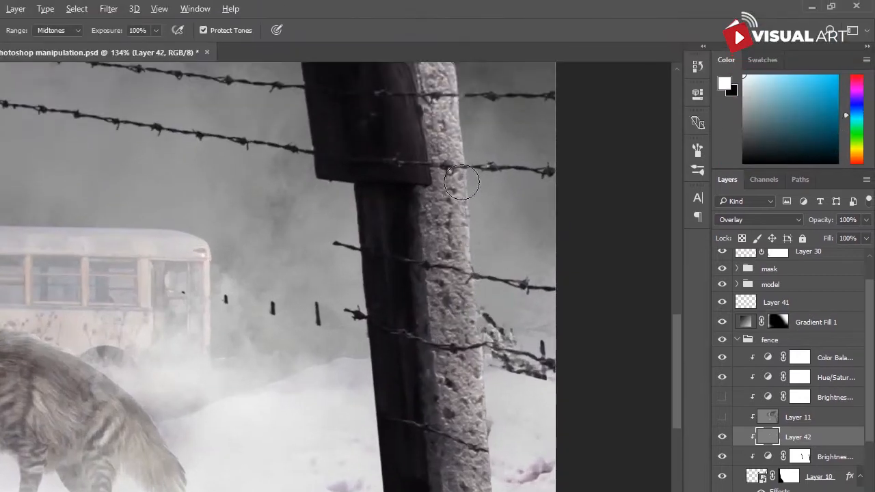
pyautogui.moveTo(494, 390); pyautogui.dragTo(497, 399)
pyautogui.moveTo(444, 25)
pyautogui.mouseDown()
pyautogui.moveTo(456, 171)
pyautogui.moveTo(439, 173)
pyautogui.mouseUp()
pyautogui.moveTo(436, 176); pyautogui.dragTo(453, 233)
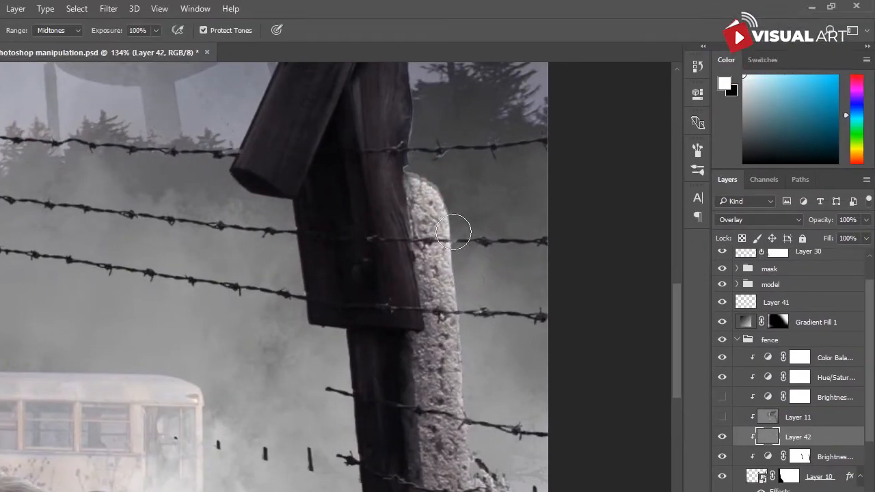
pyautogui.scroll(-6, 479, 359)
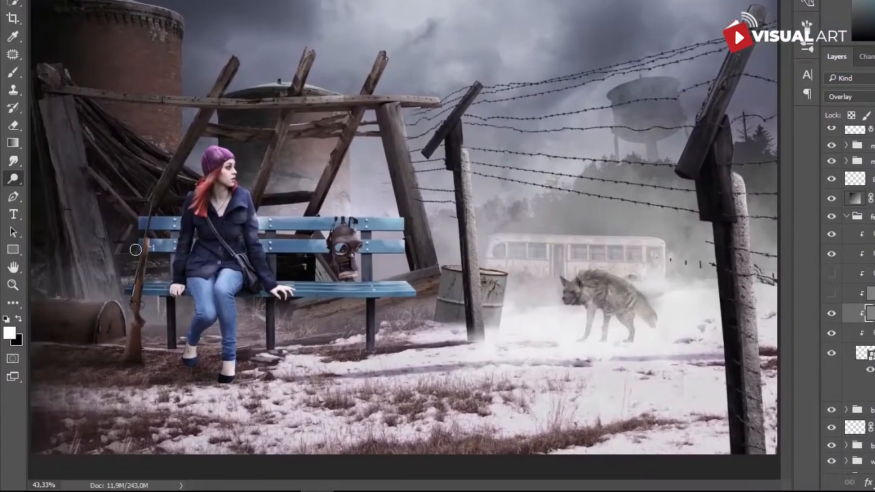
# Darken the shadow side and base of the fence post beside the barrel with the Burn tool.
pyautogui.rightClick(11, 181)
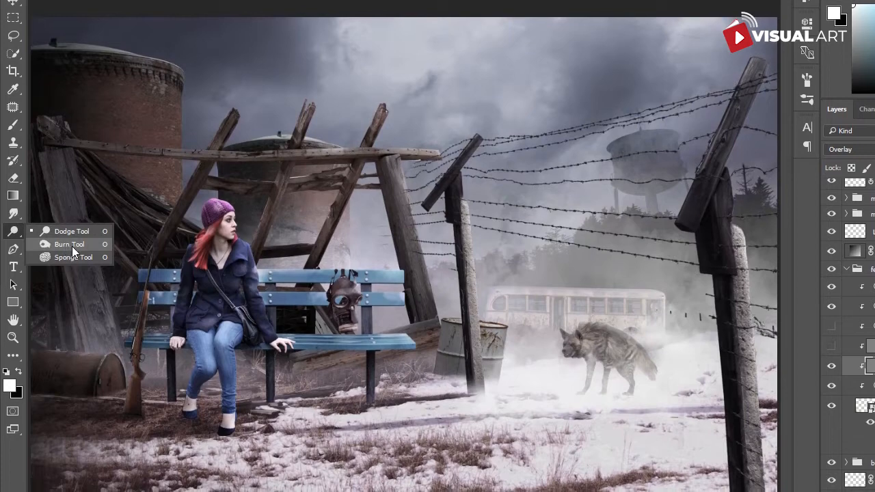
pyautogui.click(92, 248)
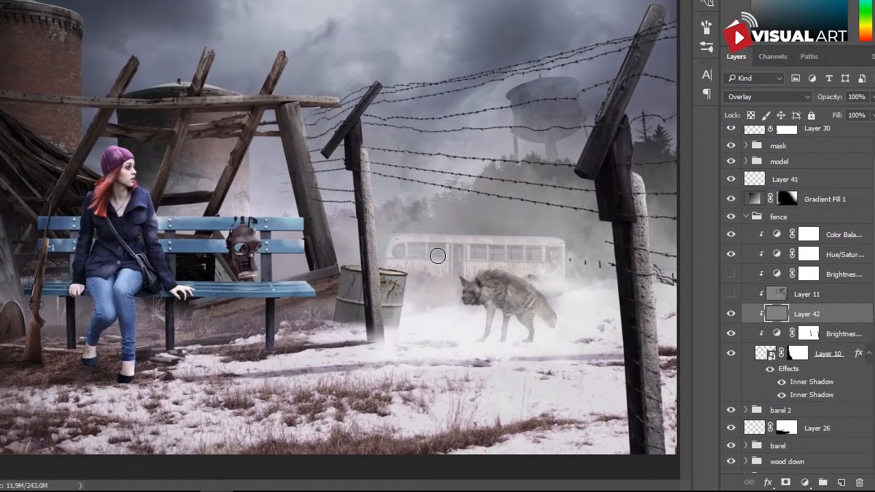
pyautogui.press('space')
pyautogui.moveTo(443, 255); pyautogui.dragTo(355, 250)
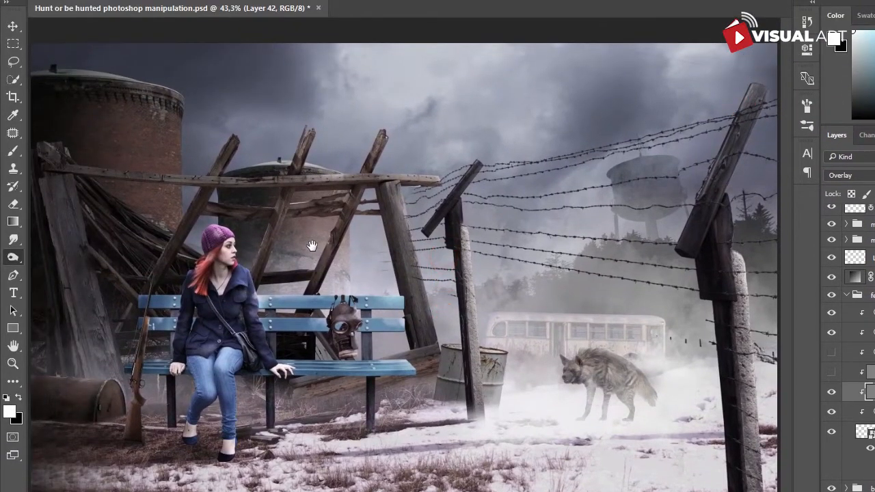
pyautogui.scroll(5, 539, 306)
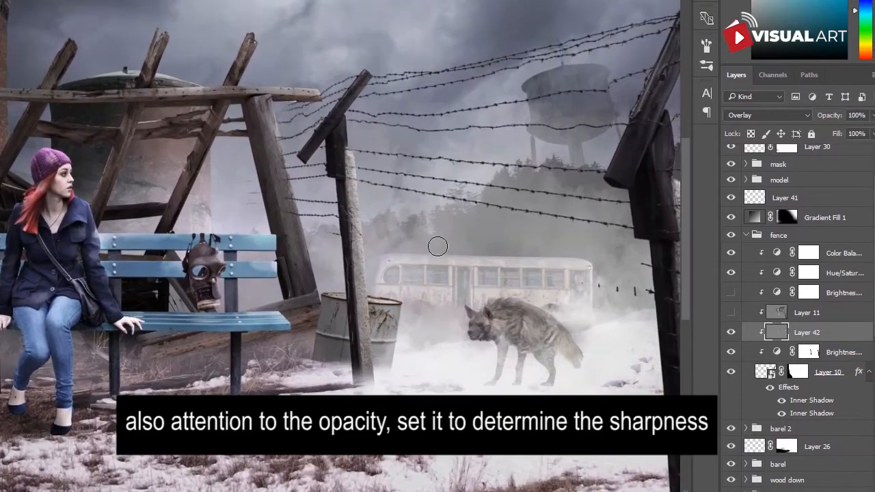
pyautogui.scroll(4, 438, 246)
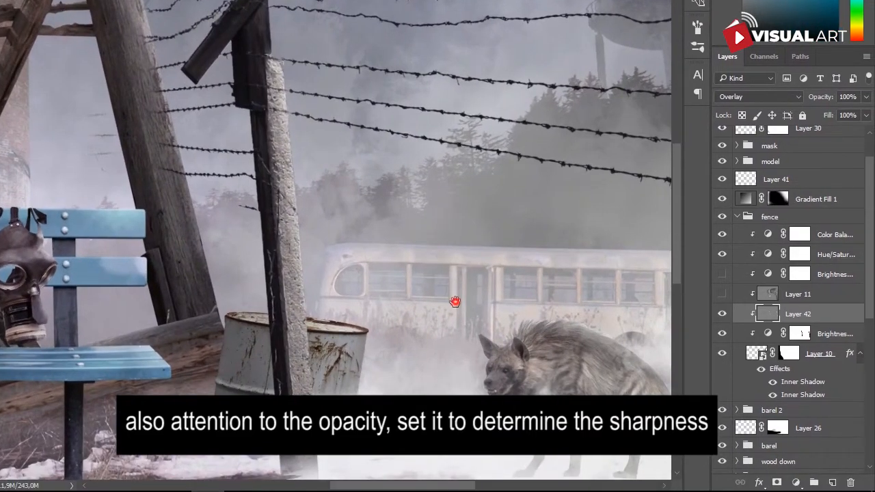
pyautogui.moveTo(455, 302)
pyautogui.mouseDown()
pyautogui.moveTo(392, 240)
pyautogui.moveTo(382, 125)
pyautogui.mouseUp()
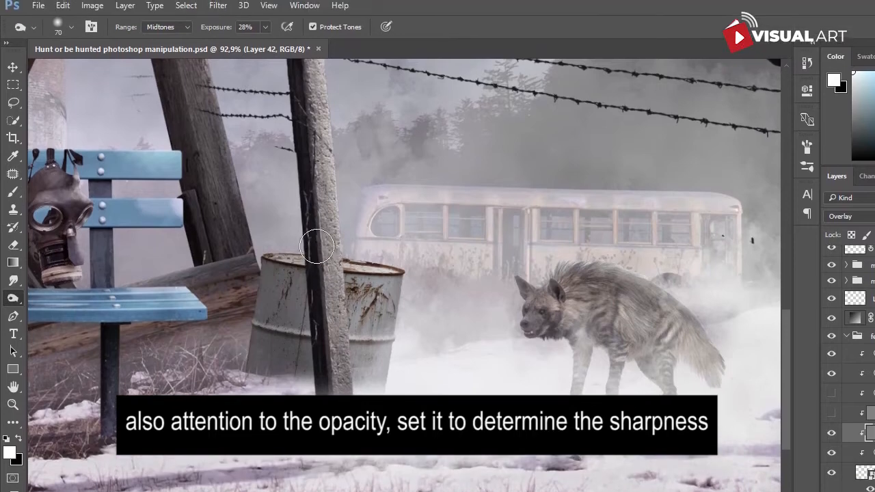
pyautogui.moveTo(314, 193); pyautogui.dragTo(315, 307)
pyautogui.moveTo(332, 246); pyautogui.dragTo(339, 287)
pyautogui.scroll(4, 330, 216)
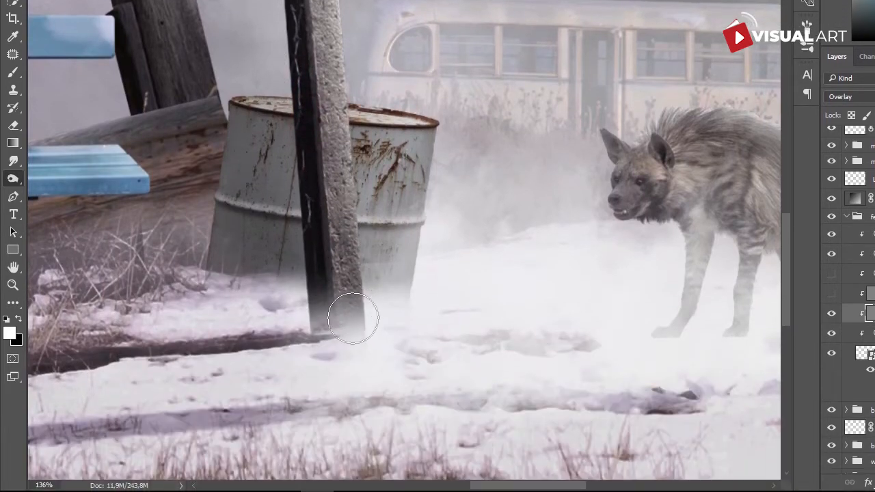
pyautogui.scroll(-3, 353, 329)
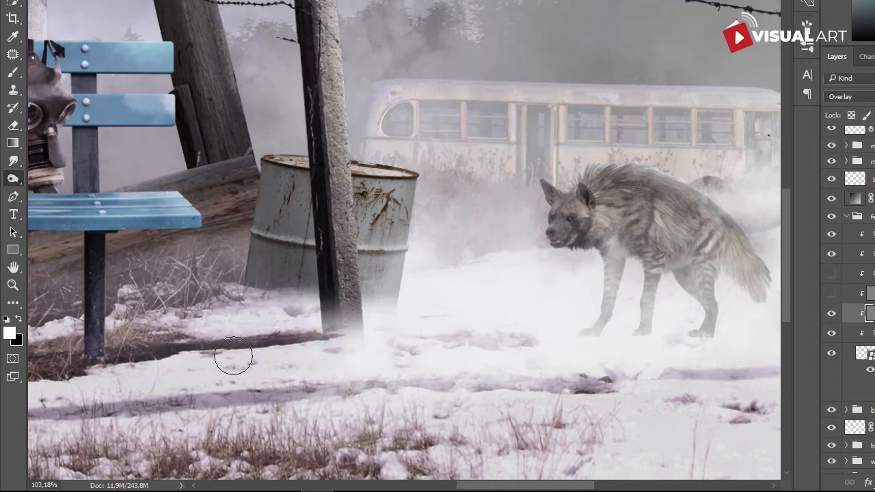
pyautogui.scroll(-3, 234, 355)
pyautogui.scroll(-4, 269, 329)
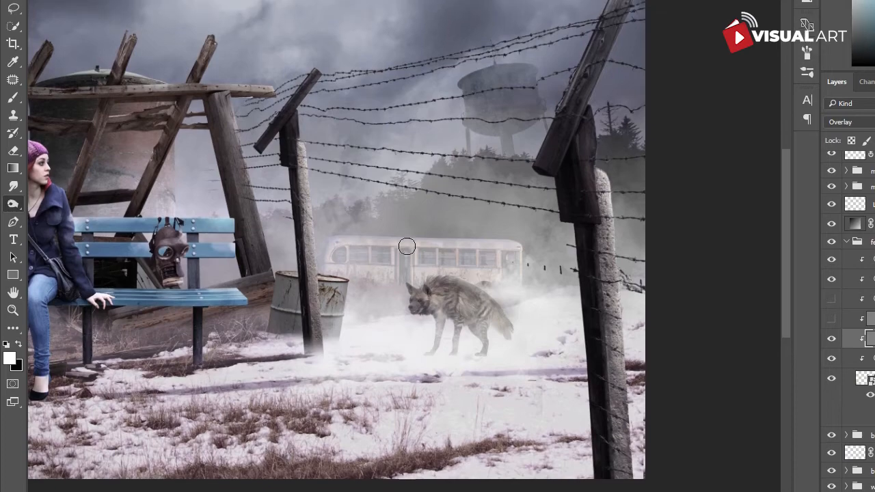
pyautogui.scroll(-2, 441, 216)
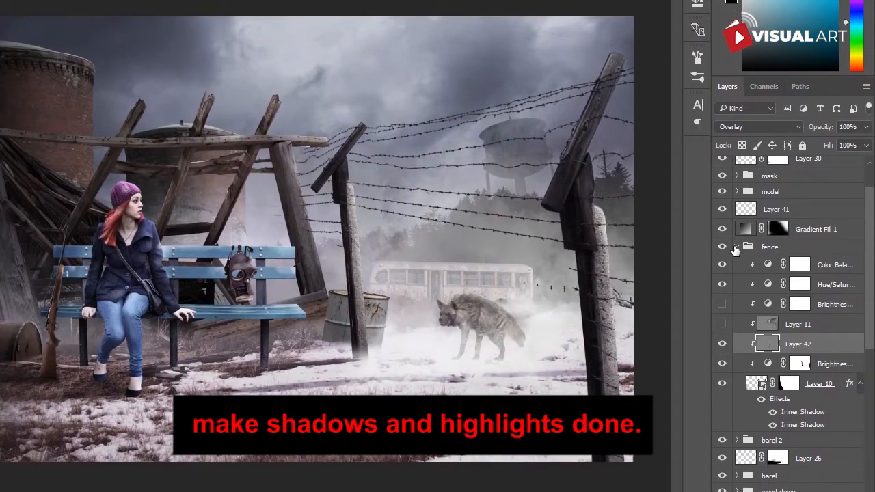
# Stamp all visible layers into a new merged layer above the gun group at the top of the layer stack.
pyautogui.click(747, 250)
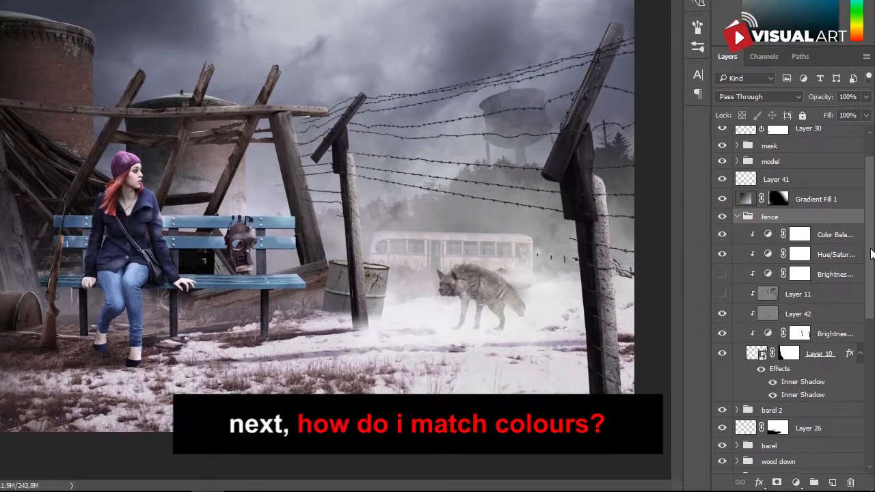
pyautogui.moveTo(870, 276); pyautogui.dragTo(869, 220)
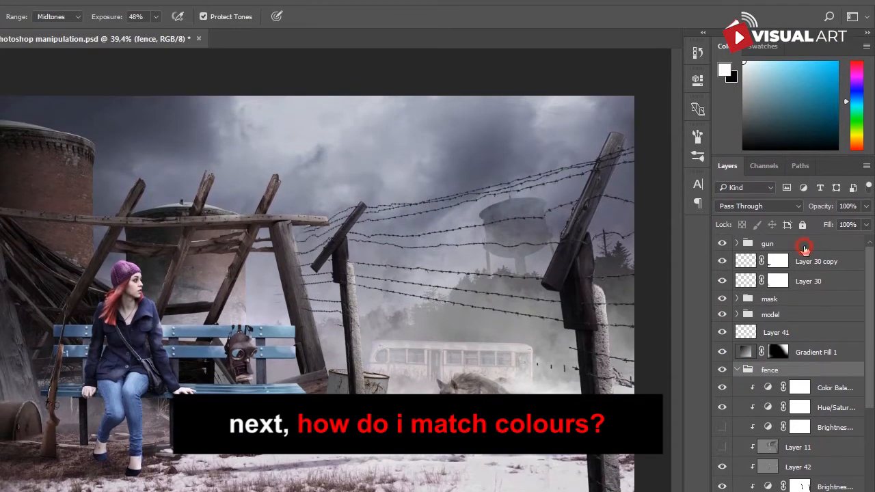
pyautogui.click(806, 246)
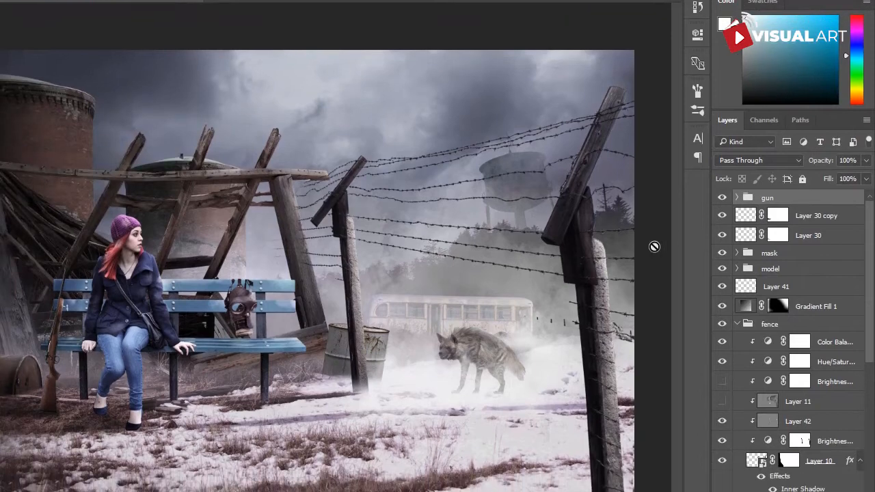
pyautogui.hotkey('ctrl', 'shift', 'alt', 'e')
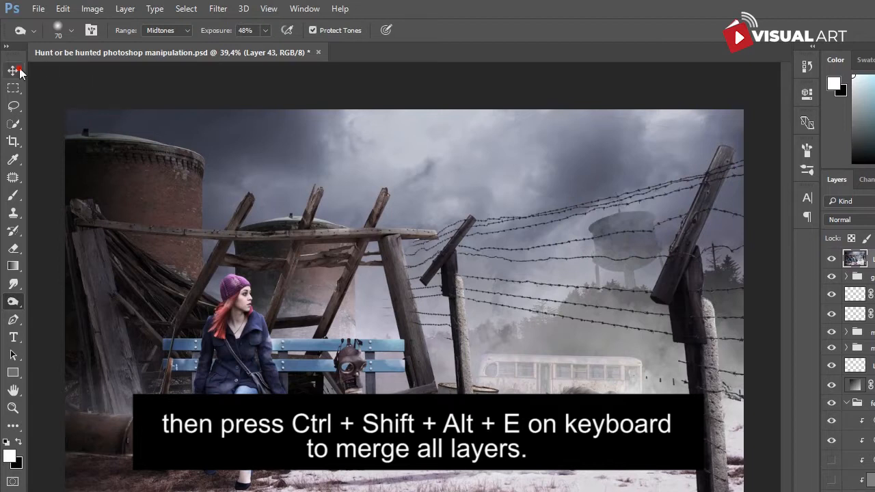
pyautogui.click(19, 71)
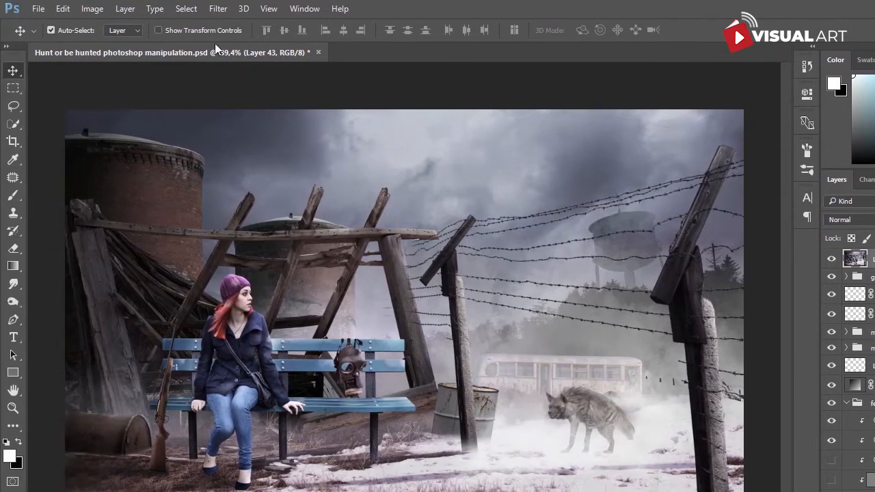
# Apply the Camera Raw Filter to the merged layer with temperature -8, tint +8, contrast -9, highlights -29, shadows +14 and clarity +18.
pyautogui.click(211, 9)
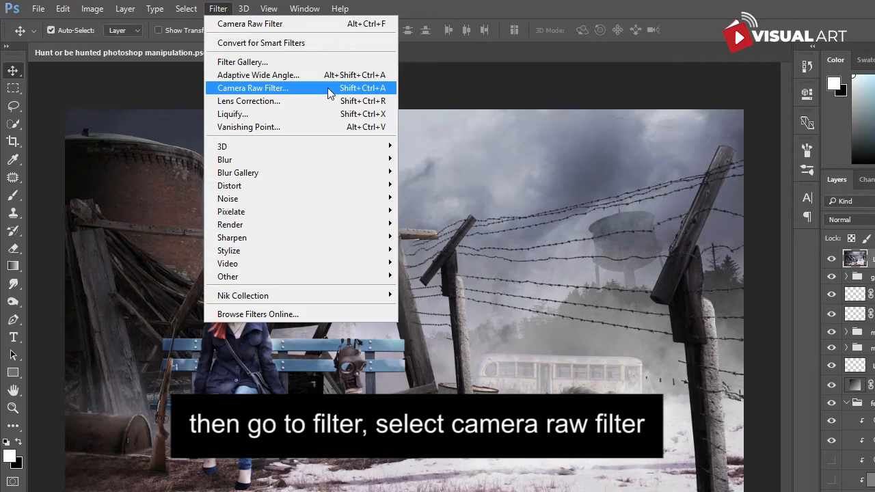
pyautogui.click(349, 89)
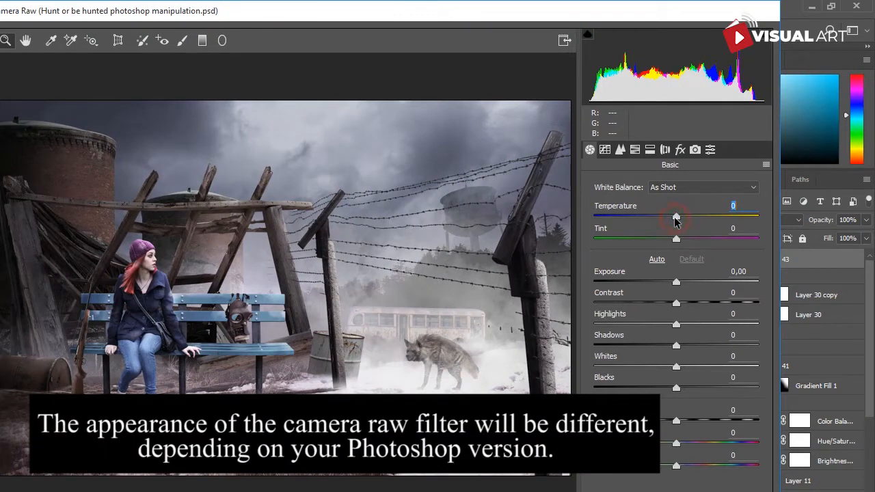
pyautogui.moveTo(674, 217); pyautogui.dragTo(685, 245)
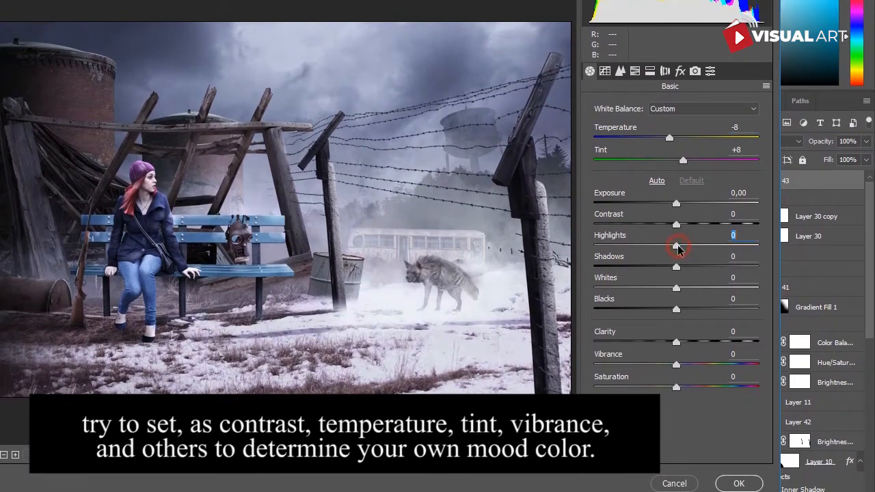
pyautogui.moveTo(678, 250); pyautogui.dragTo(654, 267)
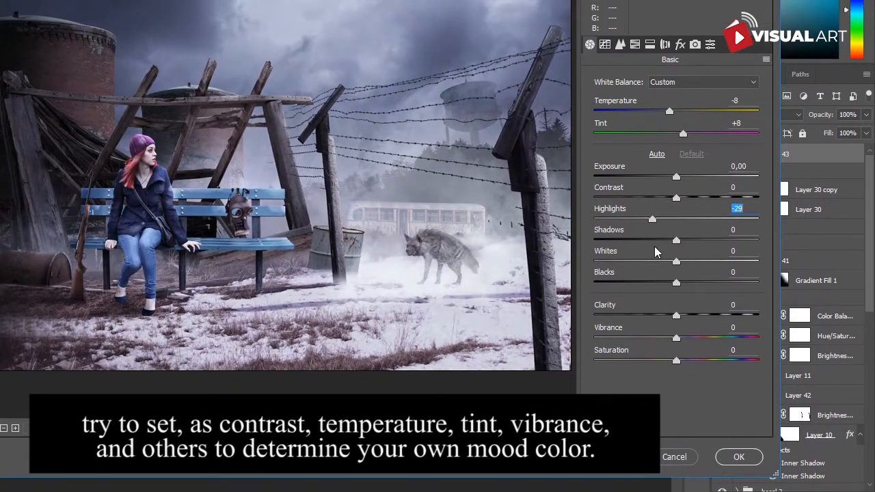
pyautogui.moveTo(676, 240)
pyautogui.mouseDown()
pyautogui.moveTo(668, 245)
pyautogui.moveTo(700, 266)
pyautogui.moveTo(688, 249)
pyautogui.moveTo(660, 252)
pyautogui.moveTo(686, 252)
pyautogui.moveTo(670, 252)
pyautogui.mouseUp()
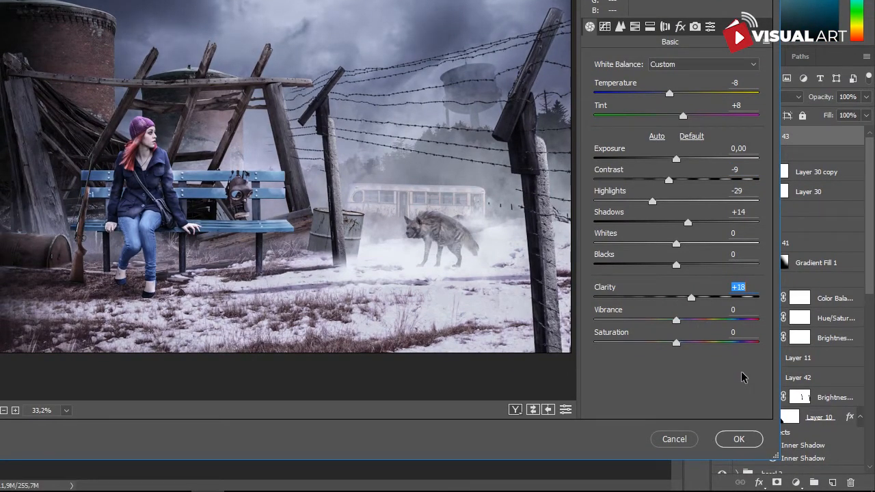
pyautogui.click(742, 438)
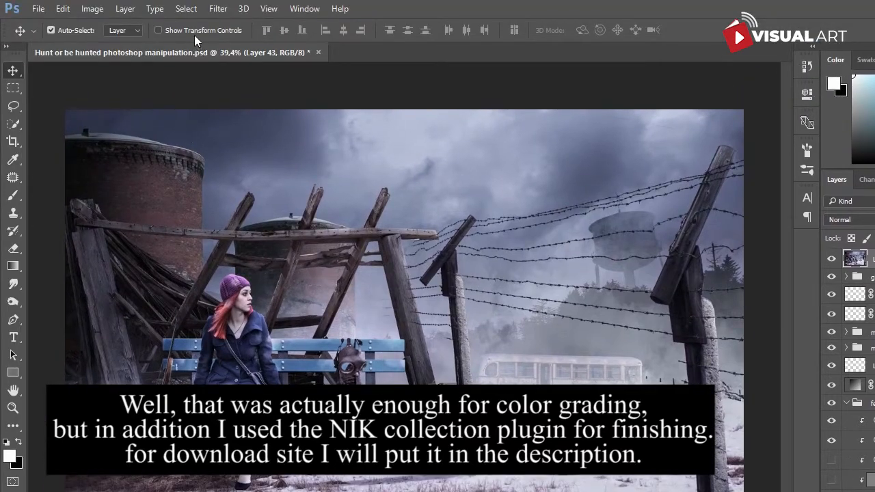
# Open Nik Color Efex Pro 4 on the merged layer and browse its filter library down to Glamour Glow.
pyautogui.click(217, 10)
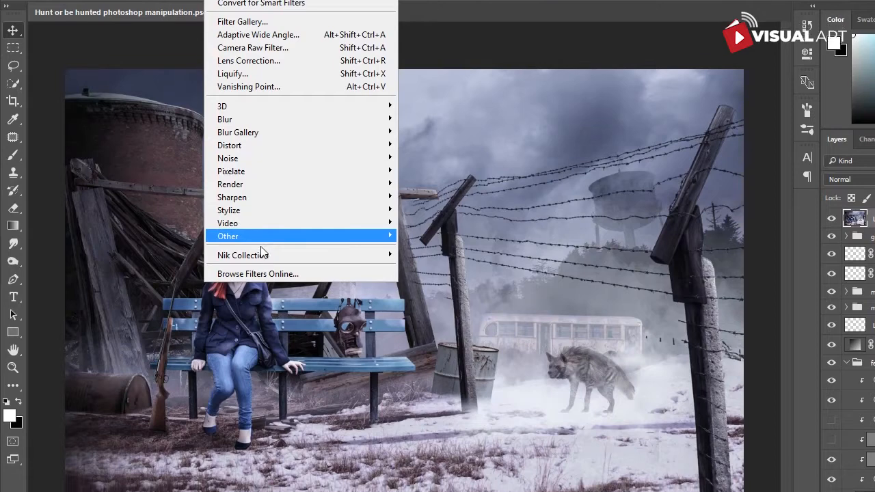
pyautogui.moveTo(263, 254)
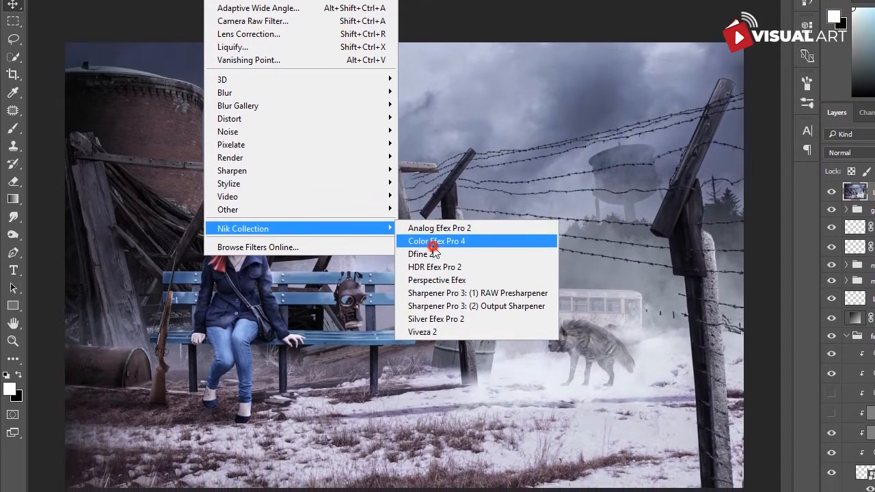
pyautogui.click(432, 251)
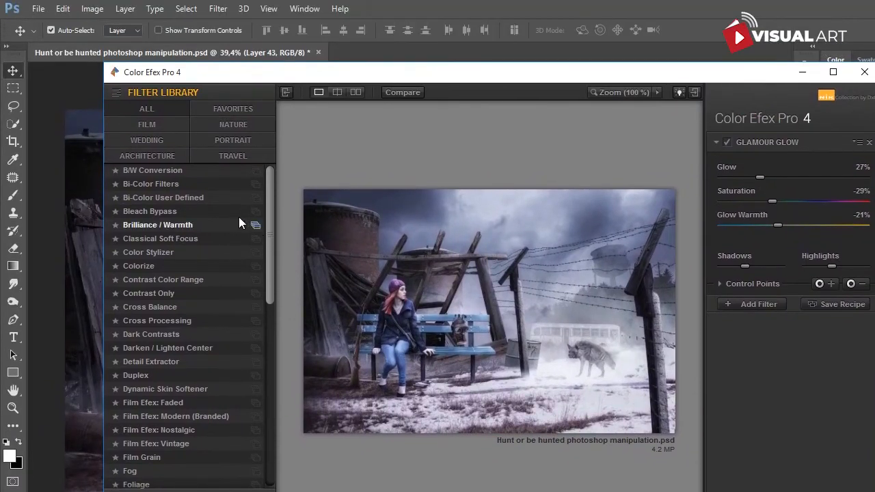
pyautogui.scroll(-5, 171, 396)
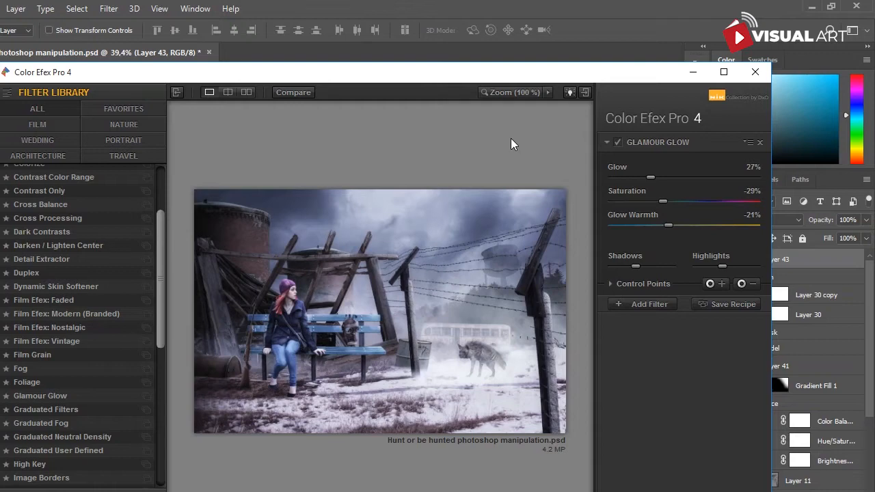
# Set the Glamour Glow filter to 33% glow and -16% glow warmth, and compare the image with the filter off and on.
pyautogui.click(535, 93)
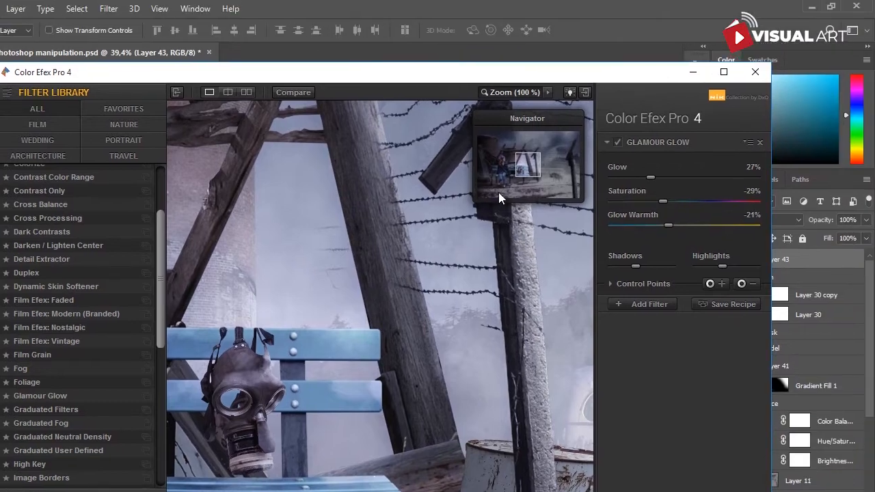
pyautogui.moveTo(526, 171); pyautogui.dragTo(508, 173)
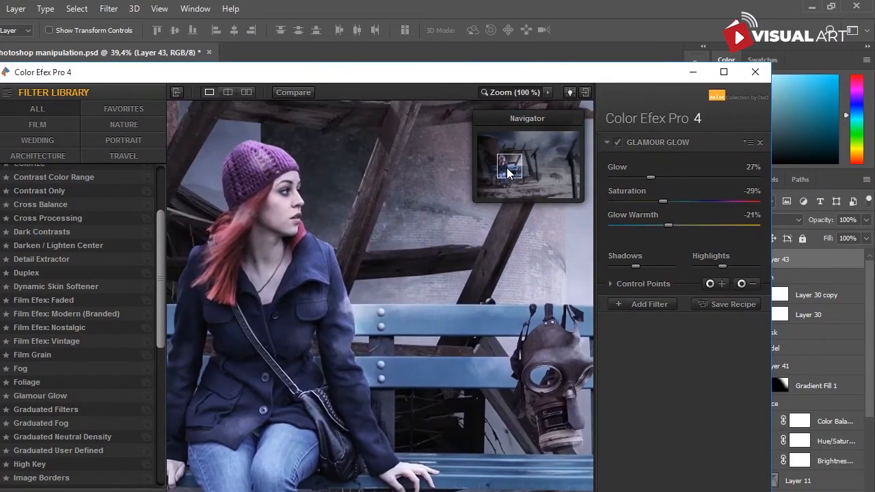
pyautogui.moveTo(648, 177); pyautogui.dragTo(656, 196)
pyautogui.click(532, 95)
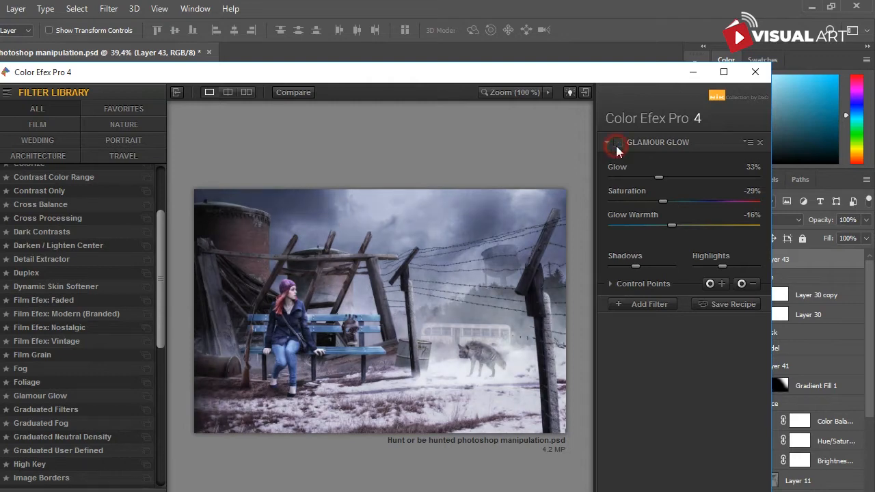
pyautogui.click(617, 143)
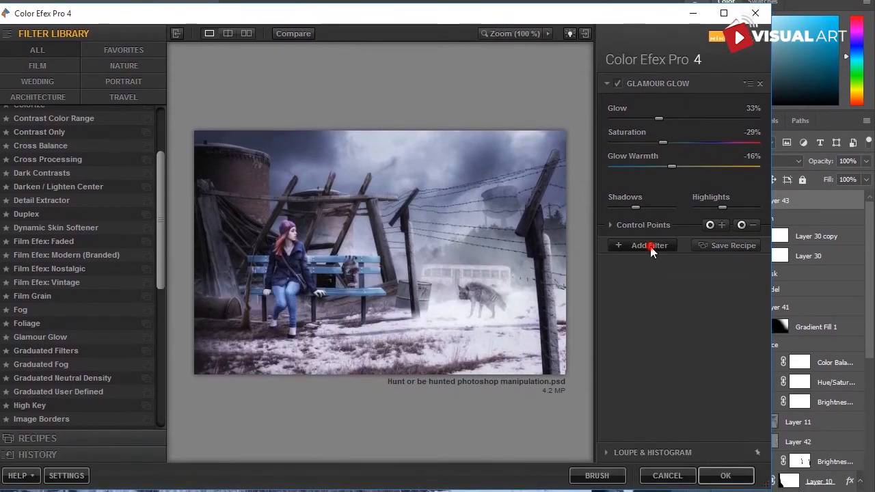
# Add a Cross Processing filter with method L03 at 8% strength, apply the filters, and compare the image with the resulting layer hidden and shown.
pyautogui.click(649, 305)
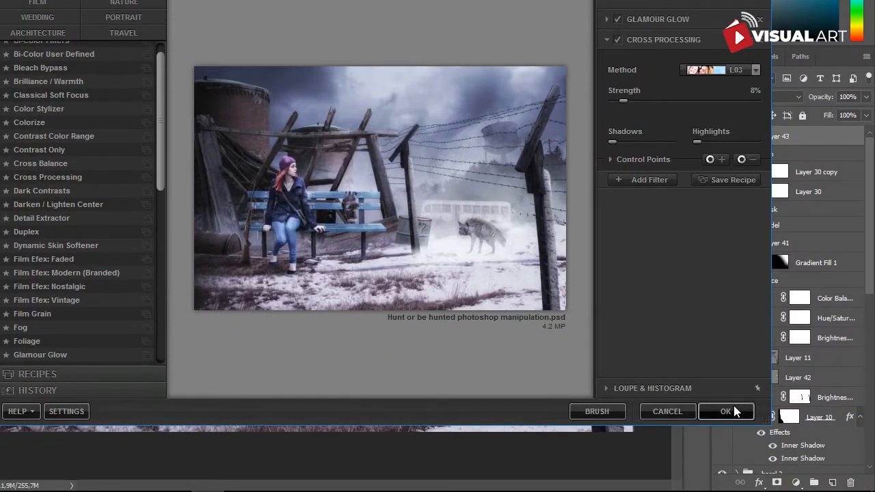
pyautogui.click(727, 429)
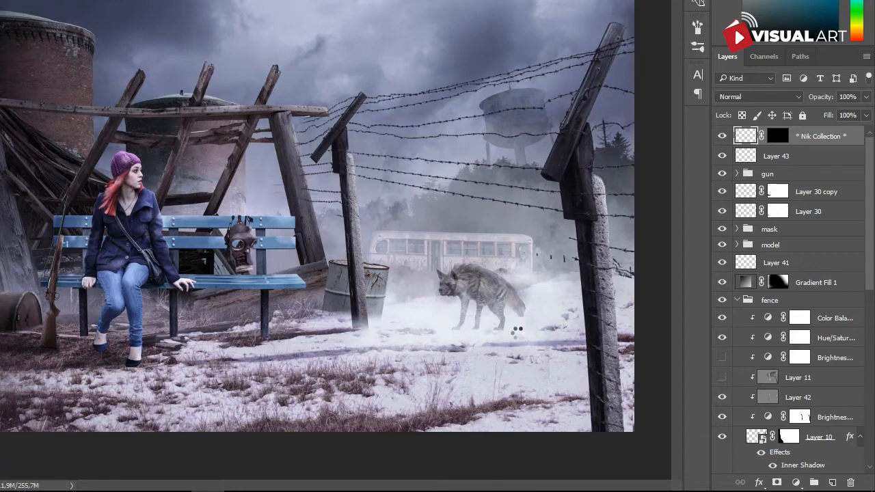
pyautogui.scroll(-2, 403, 270)
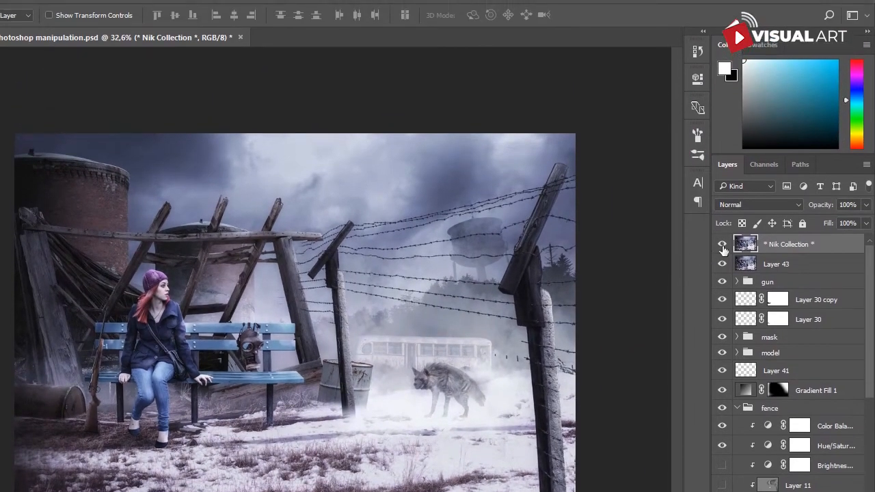
pyautogui.click(723, 218)
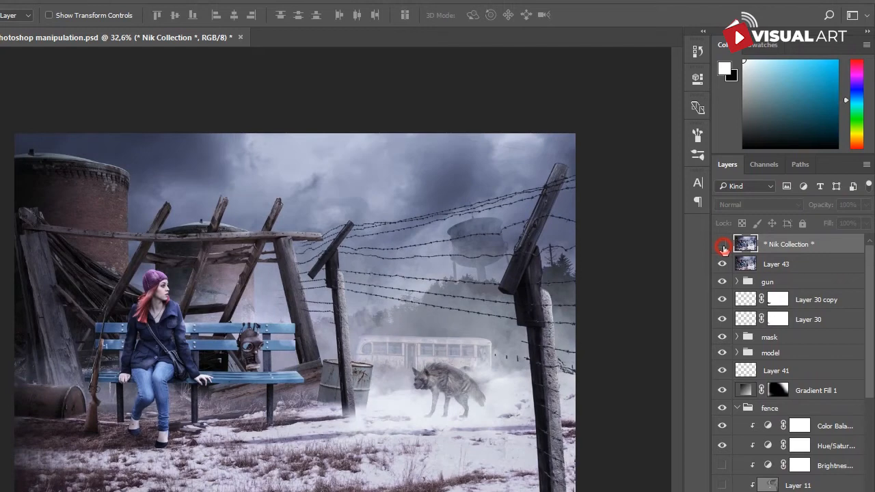
pyautogui.click(723, 246)
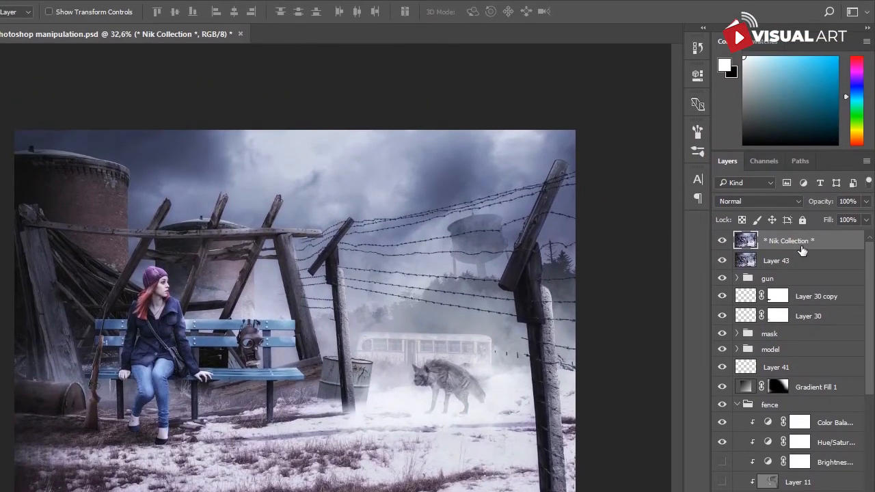
# Duplicate the Nik Collection layer under its default copy name and set the copy's blend mode to Hard Light.
pyautogui.rightClick(802, 202)
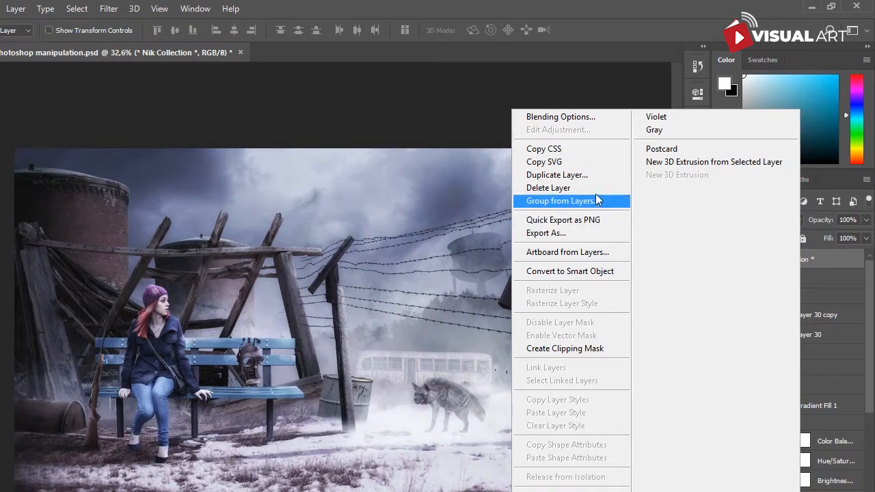
pyautogui.click(566, 175)
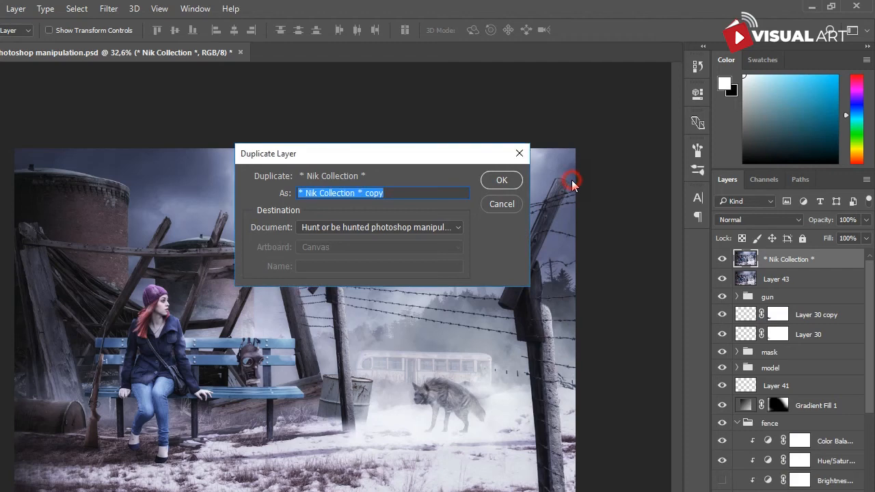
pyautogui.click(513, 182)
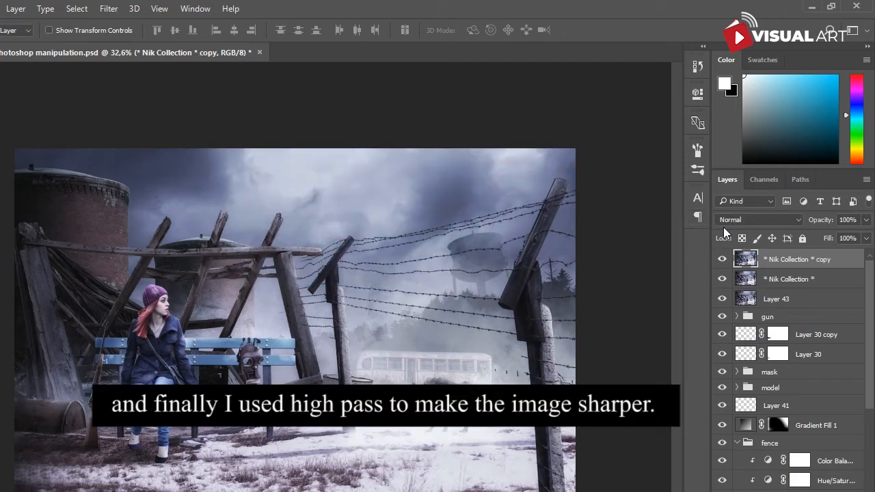
pyautogui.click(761, 222)
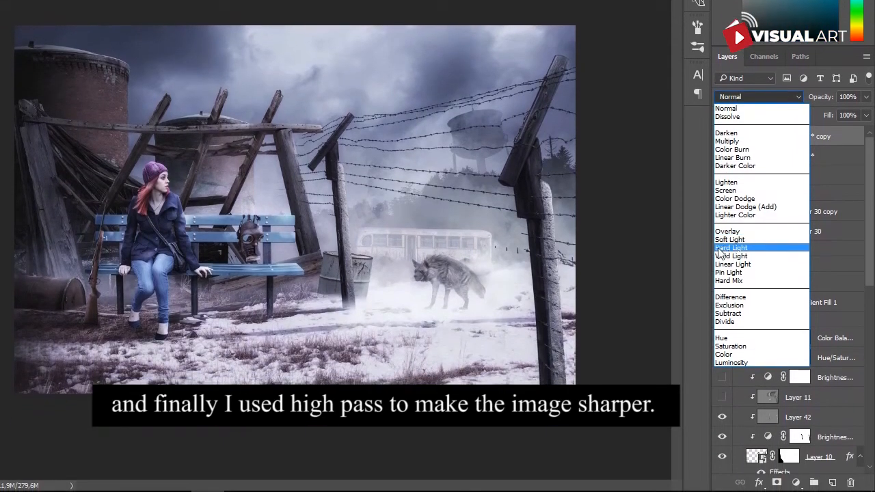
pyautogui.click(730, 247)
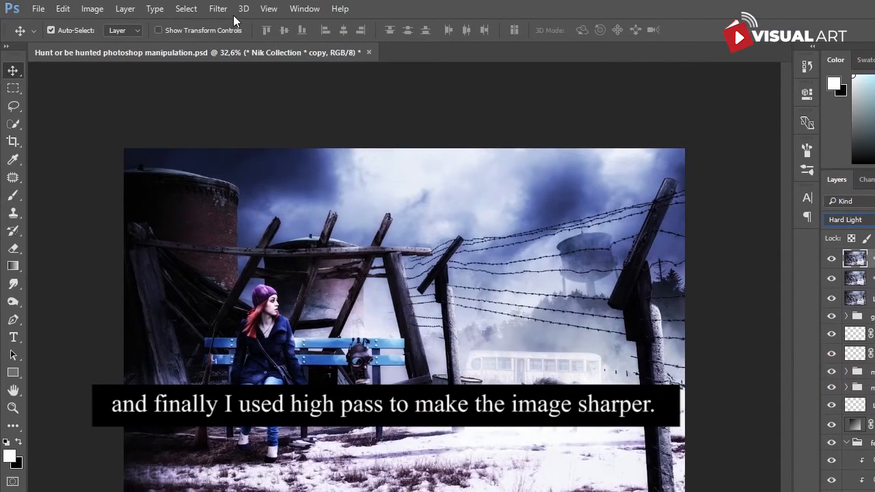
# Sharpen the image by applying a High Pass filter with a 1.4 pixel radius to the Hard Light copy, and toggle the layer to compare.
pyautogui.click(219, 9)
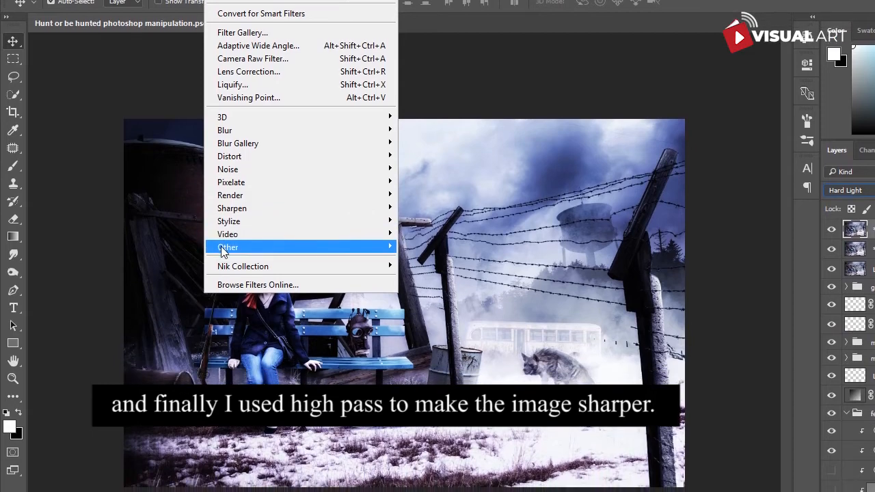
pyautogui.moveTo(250, 281)
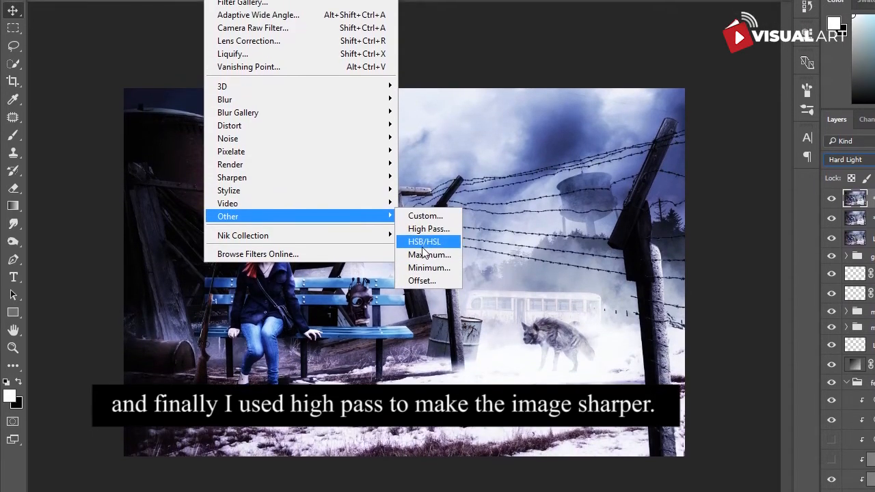
pyautogui.click(416, 246)
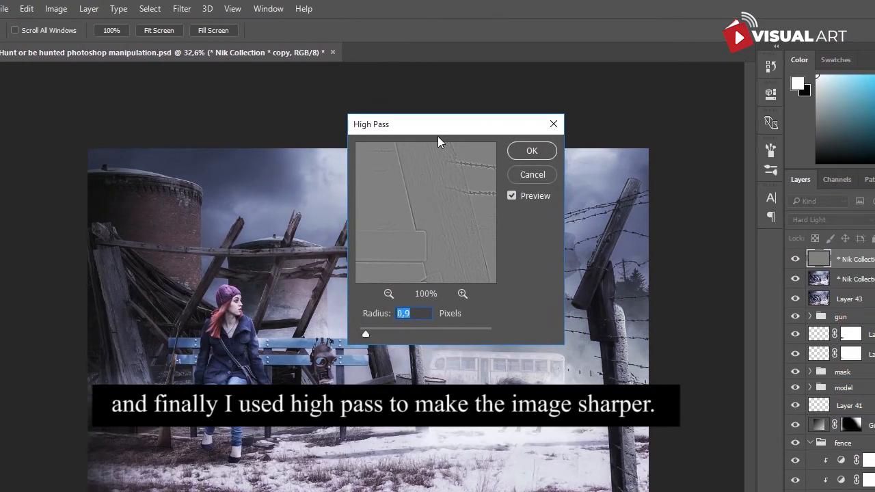
pyautogui.moveTo(438, 128); pyautogui.dragTo(655, 137)
pyautogui.moveTo(582, 137); pyautogui.dragTo(604, 142)
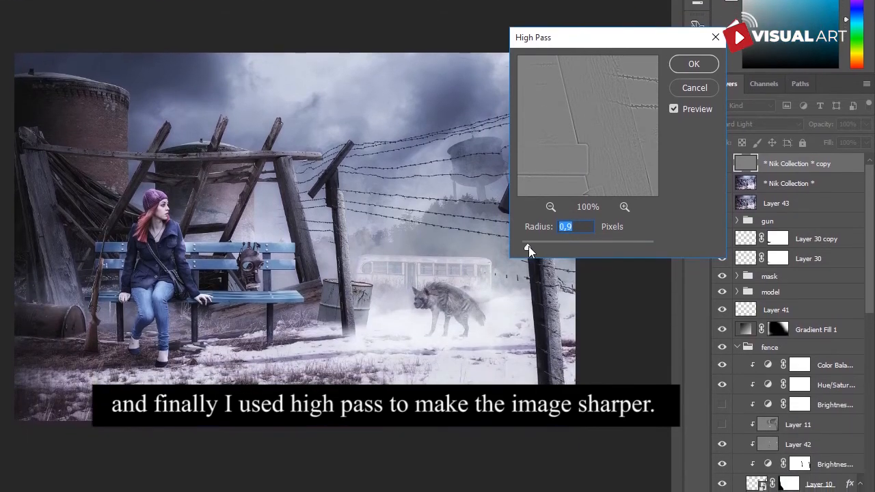
pyautogui.moveTo(529, 246)
pyautogui.mouseDown()
pyautogui.moveTo(617, 246)
pyautogui.moveTo(533, 246)
pyautogui.mouseUp()
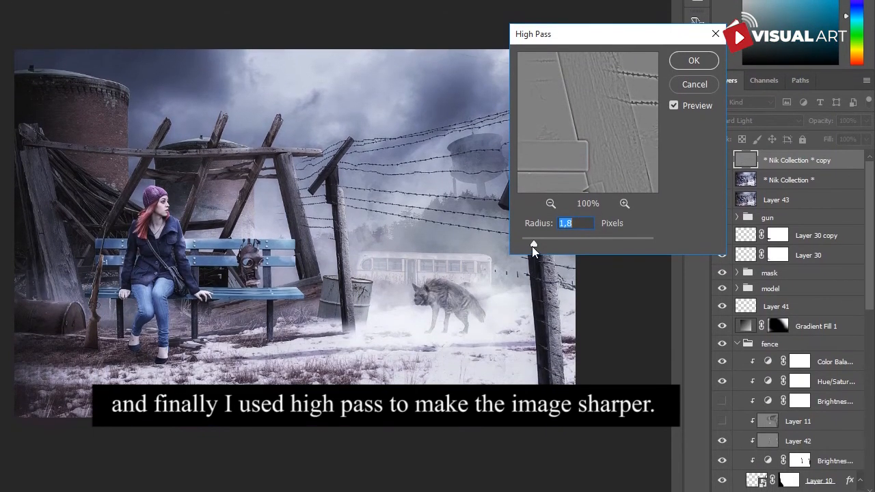
pyautogui.moveTo(533, 246); pyautogui.dragTo(531, 245)
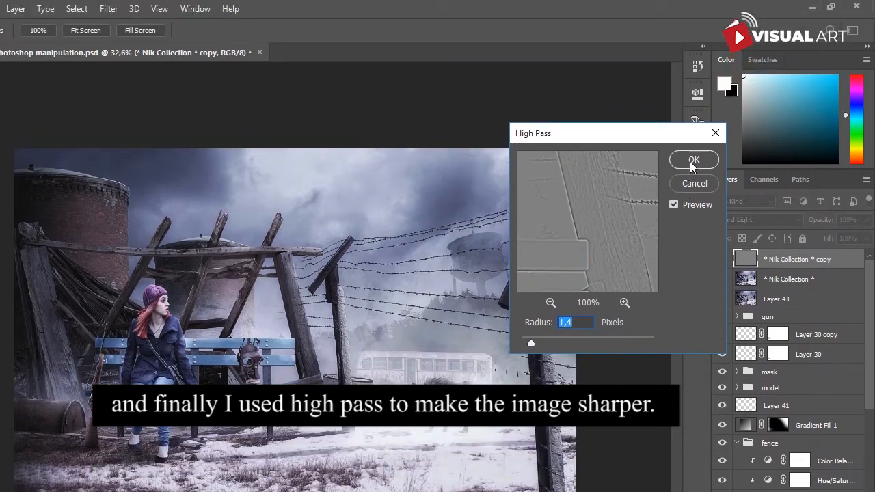
pyautogui.click(692, 162)
pyautogui.click(721, 260)
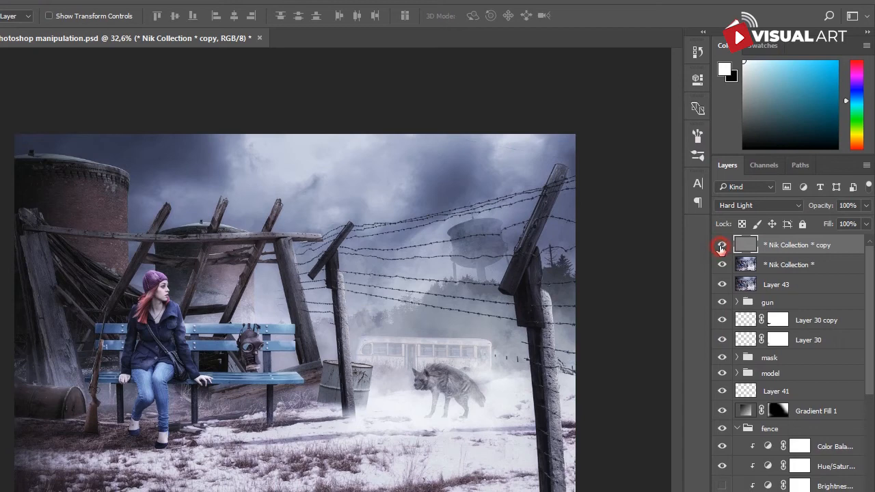